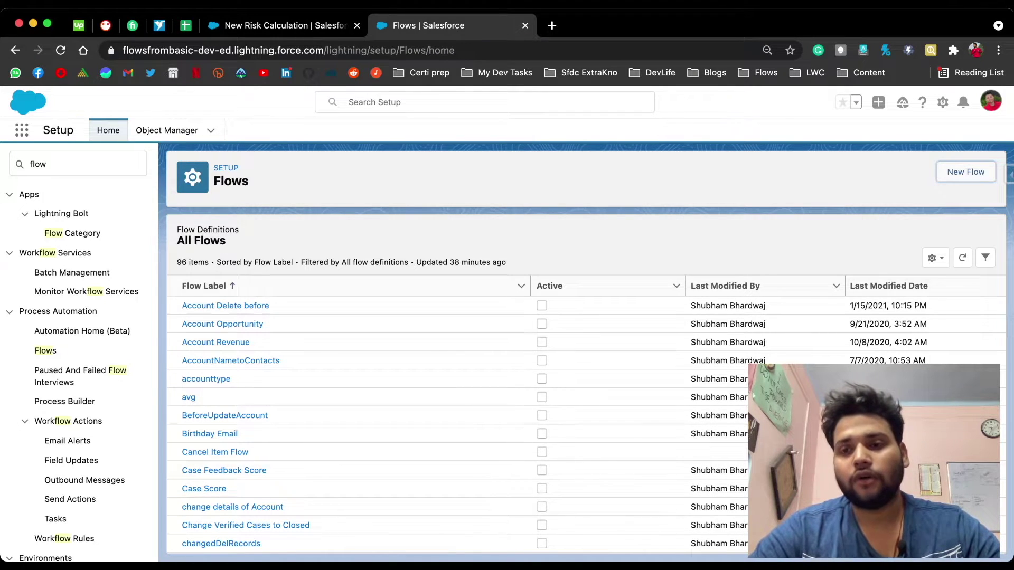
# - Create a new Record-Triggered Flow and start building it in the Freeform layout
pyautogui.click(966, 172)
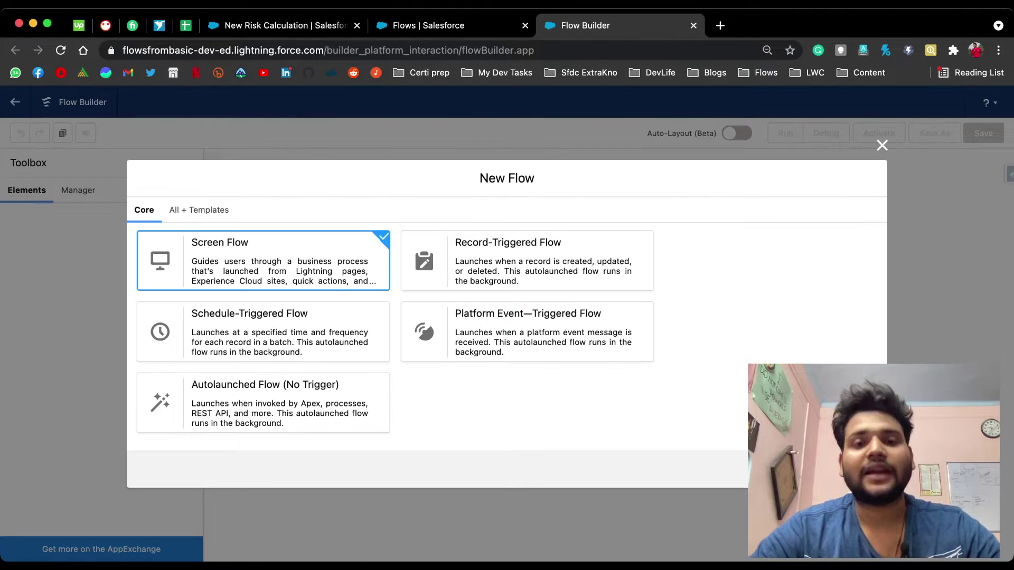
pyautogui.click(528, 261)
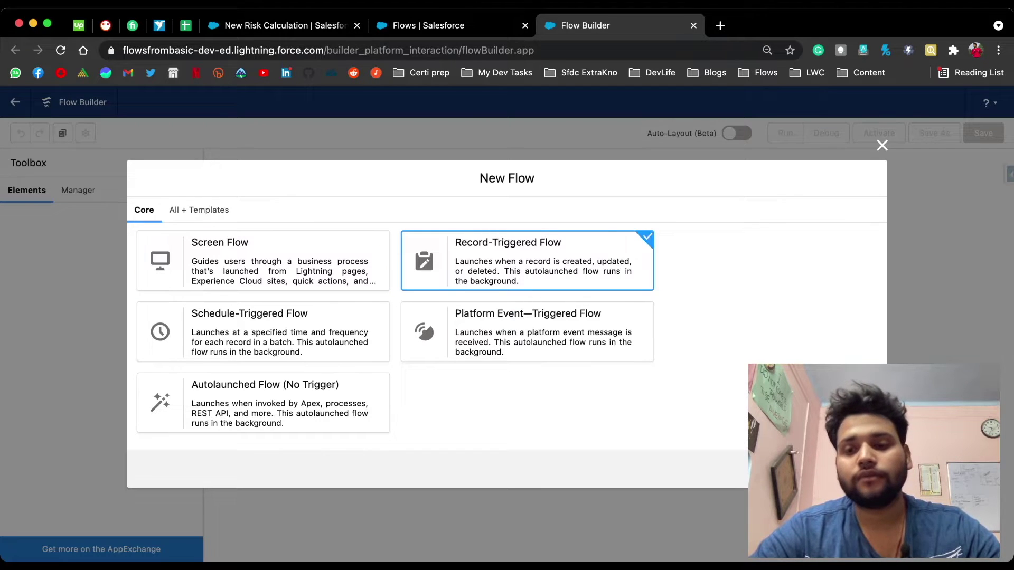
pyautogui.click(858, 469)
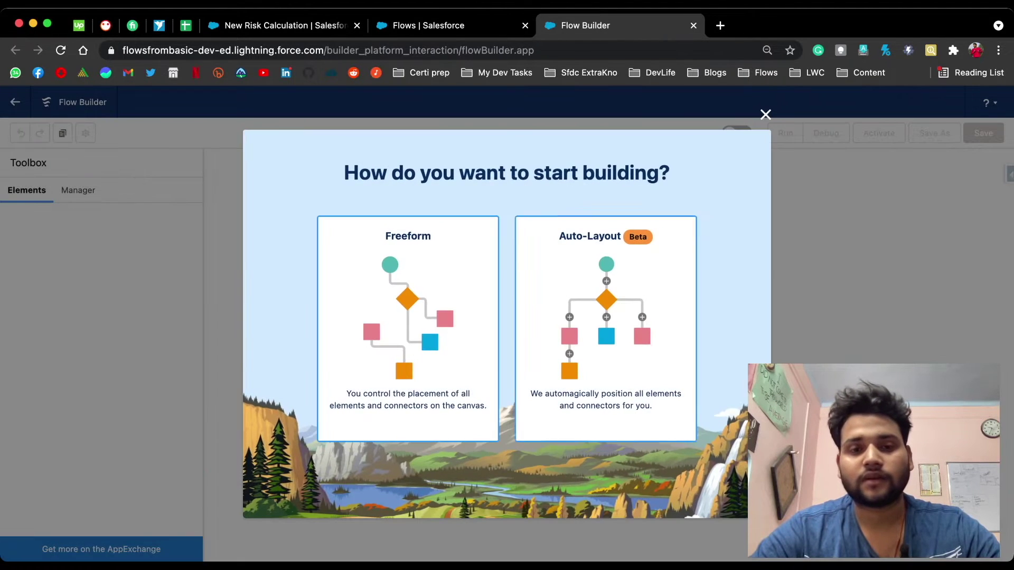
pyautogui.click(423, 327)
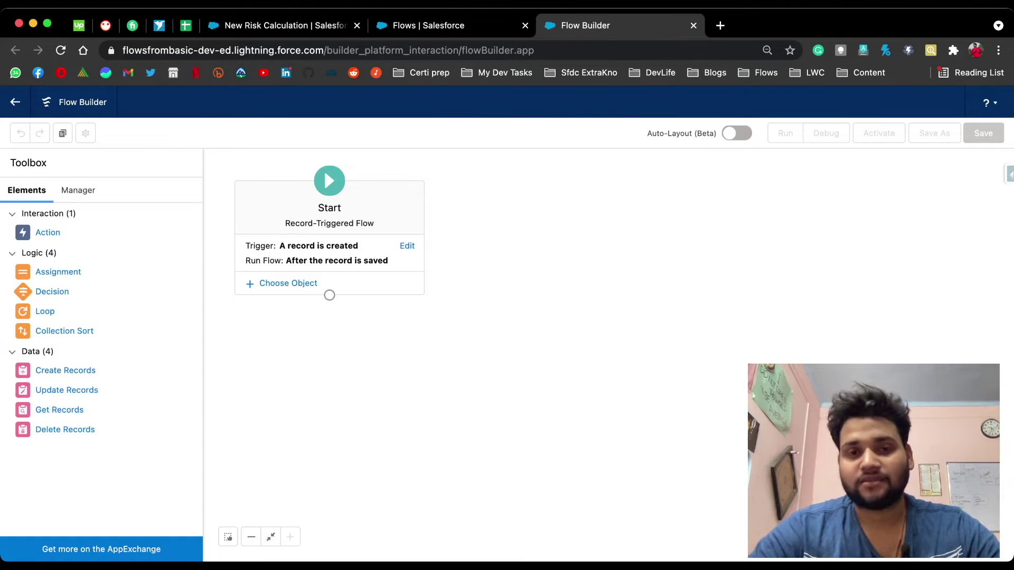
# - Review the Risk Calculations list and the fields of a blank new Risk Calculation form, and return to Flow Builder
pyautogui.click(285, 26)
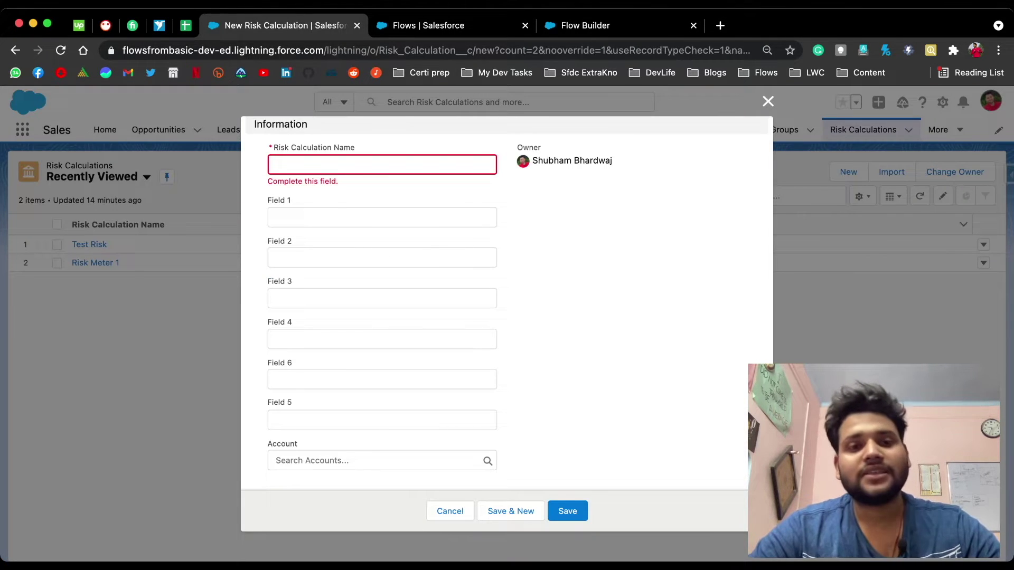
pyautogui.click(768, 101)
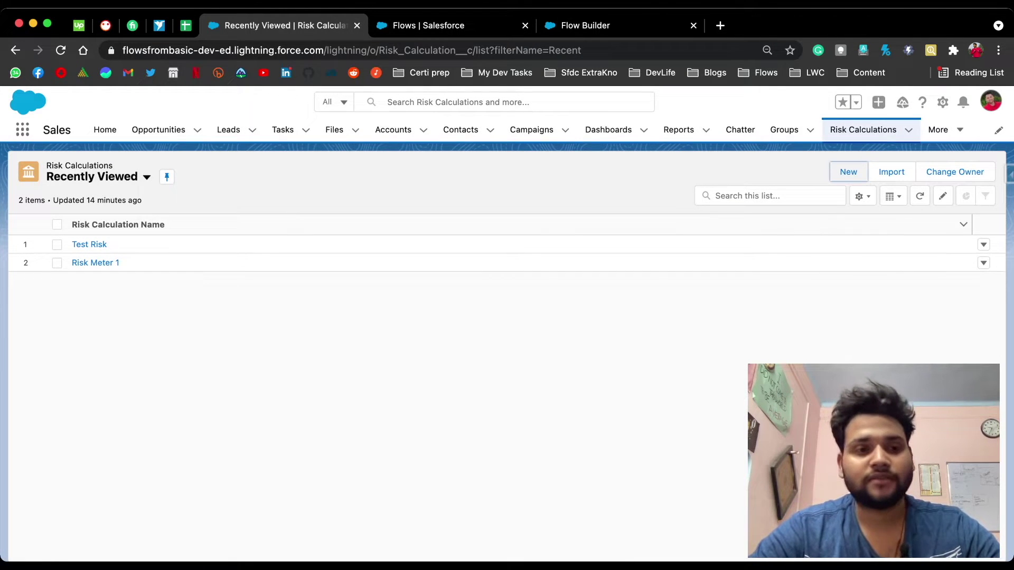
pyautogui.click(848, 172)
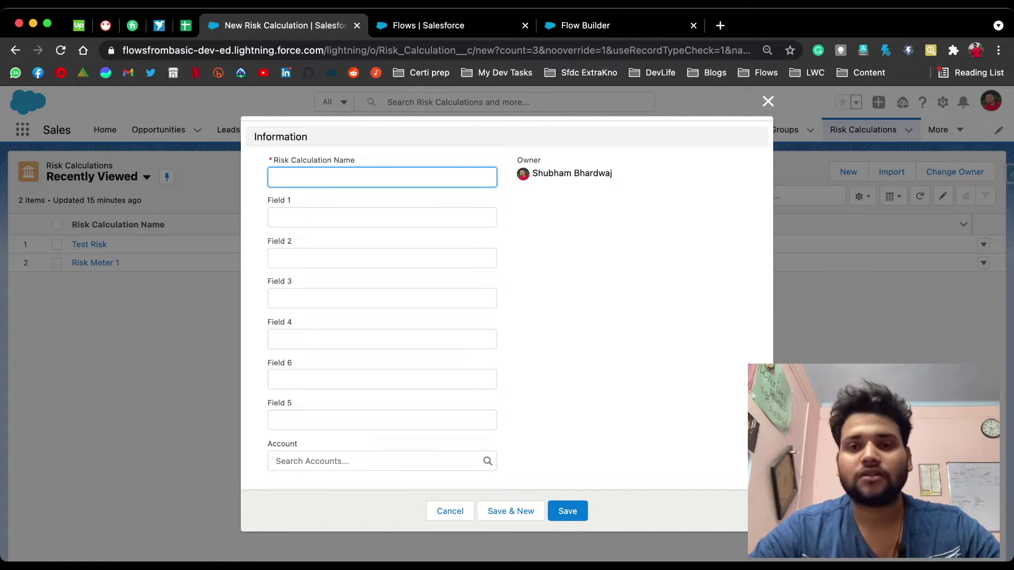
pyautogui.click(586, 25)
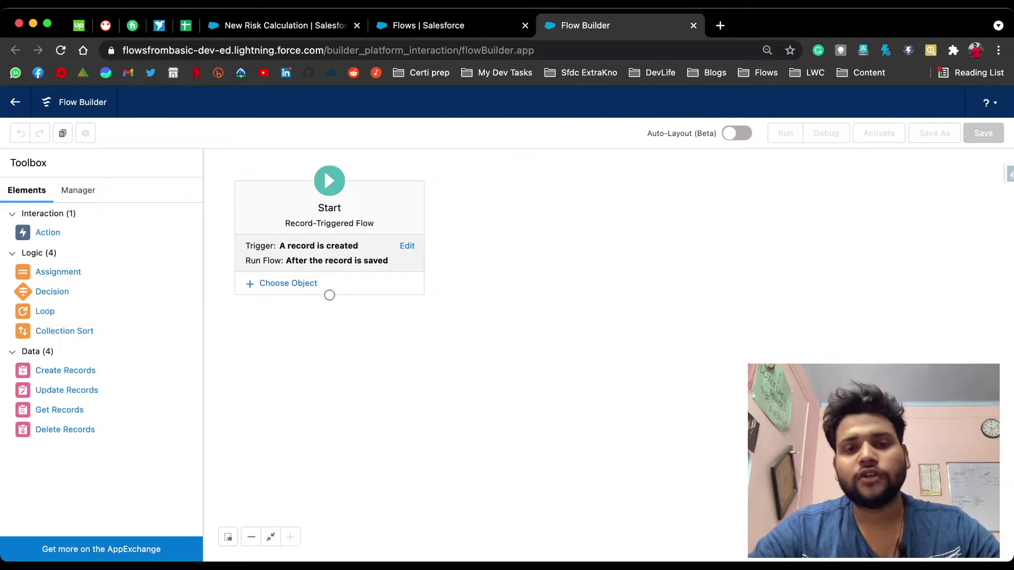
# - Keep the trigger on record creation, run after the record is saved, and choose Risk Calculation as the triggering object
pyautogui.click(327, 253)
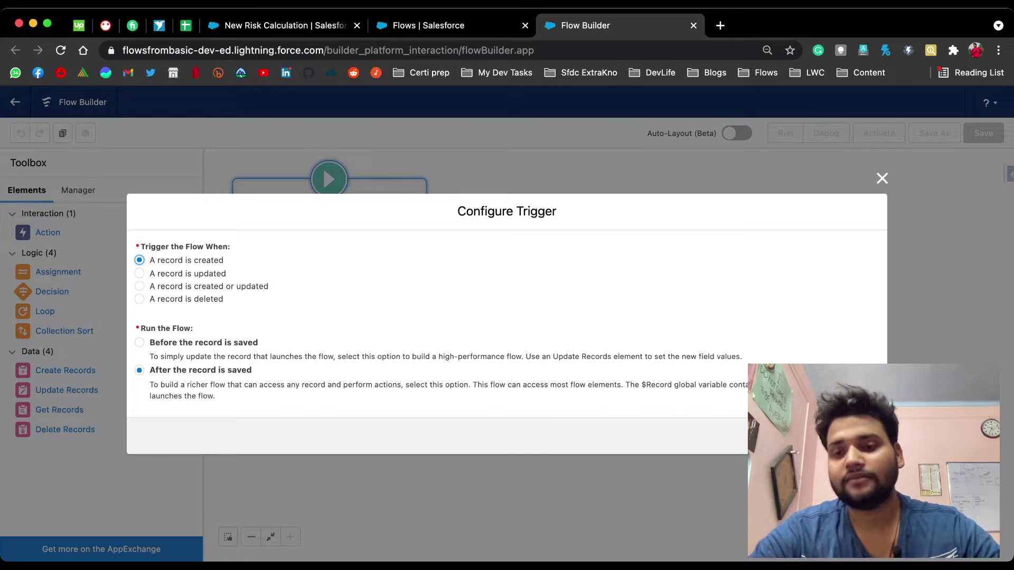
pyautogui.click(859, 436)
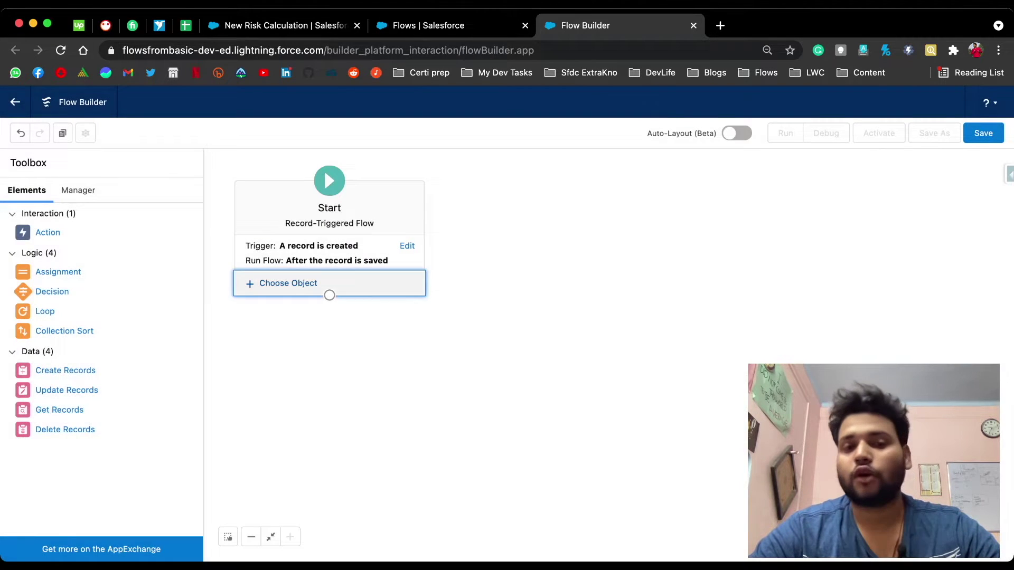
pyautogui.click(289, 283)
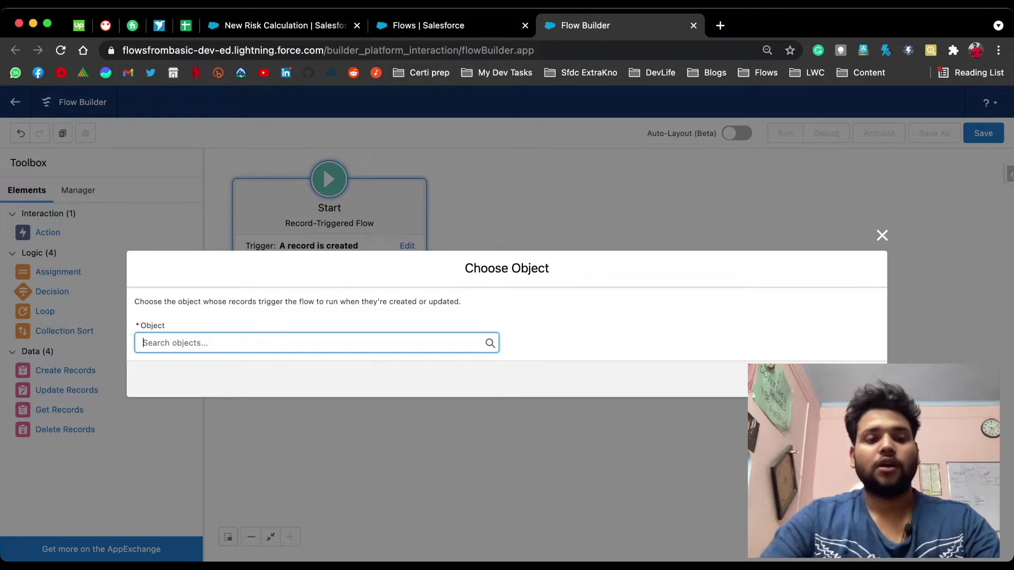
pyautogui.write('risk')
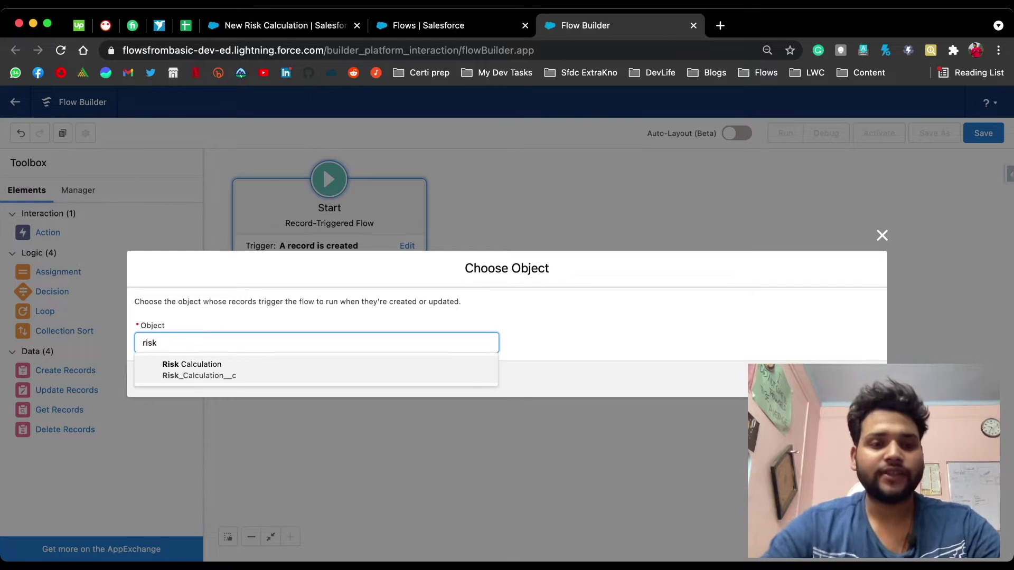
pyautogui.press('Down')
pyautogui.press('Return')
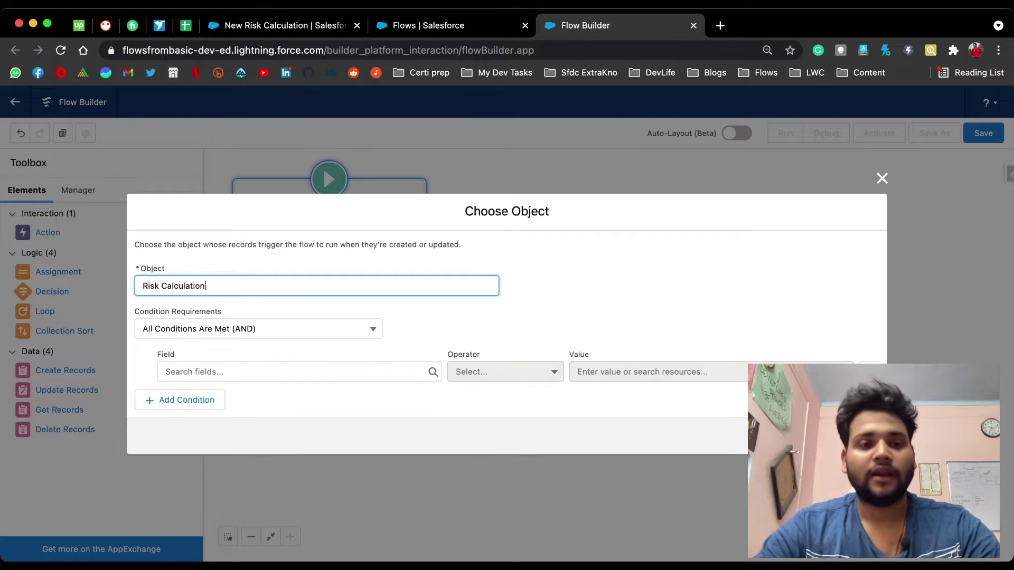
# - Add the entry condition Account__c Is Null {!$GlobalConstant.True} and confirm the triggering object
pyautogui.click(299, 372)
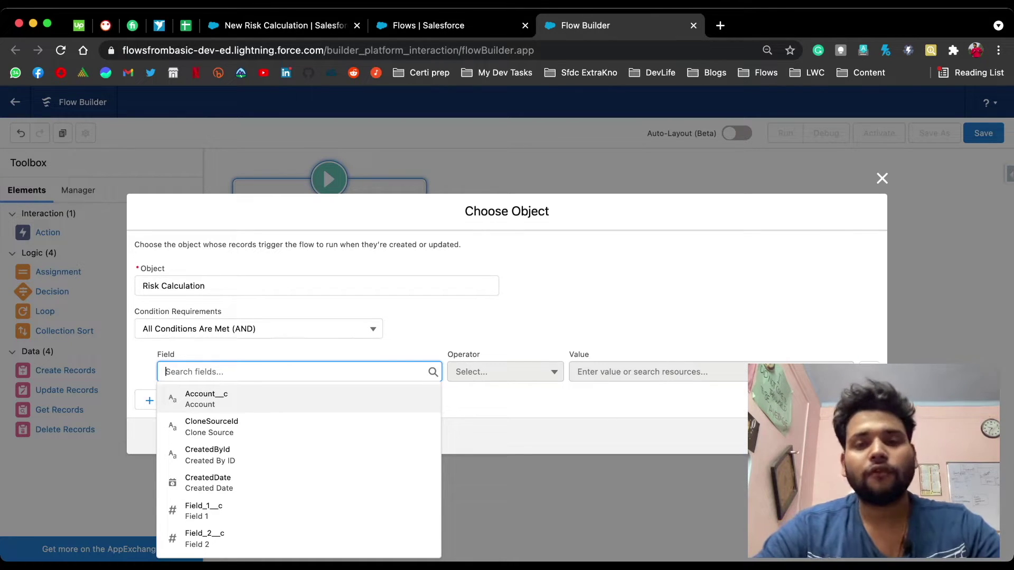
pyautogui.press('Return')
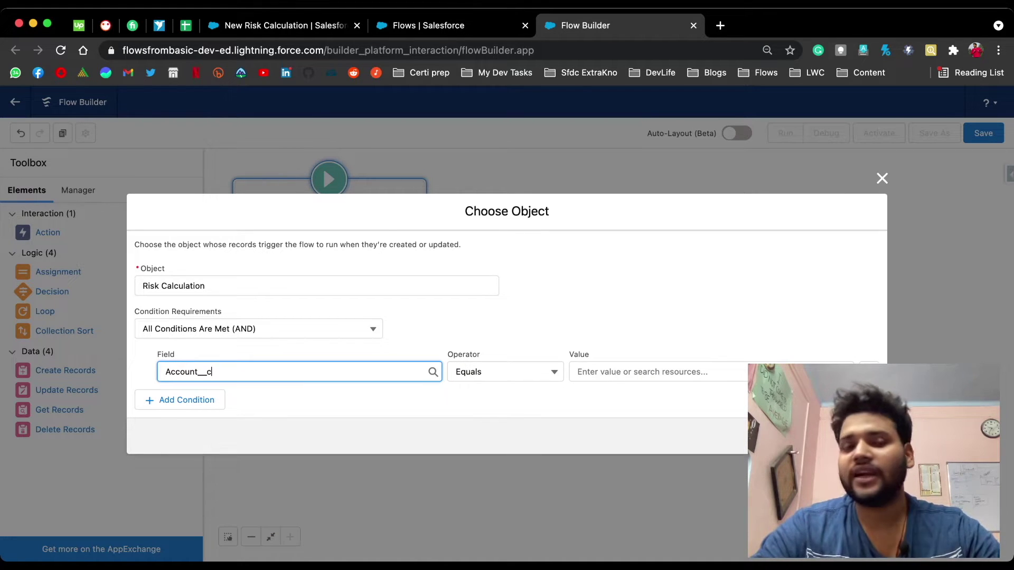
pyautogui.click(506, 371)
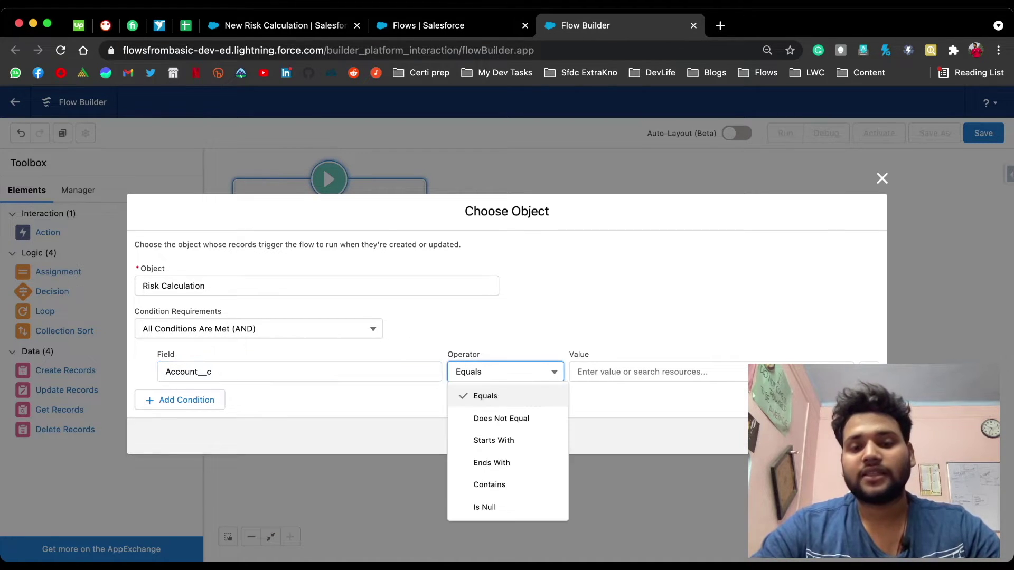
pyautogui.click(493, 507)
pyautogui.click(655, 372)
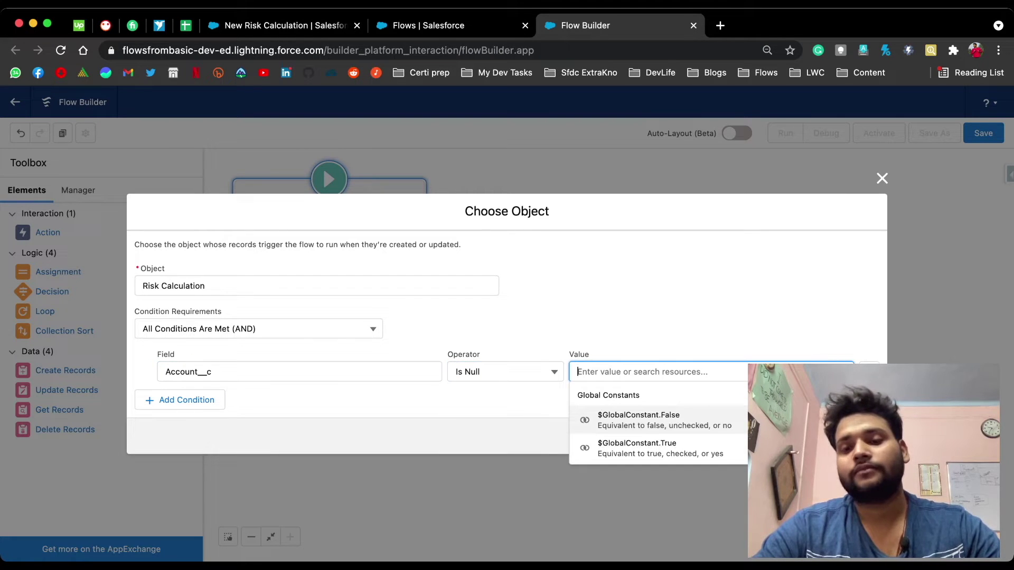
pyautogui.click(666, 448)
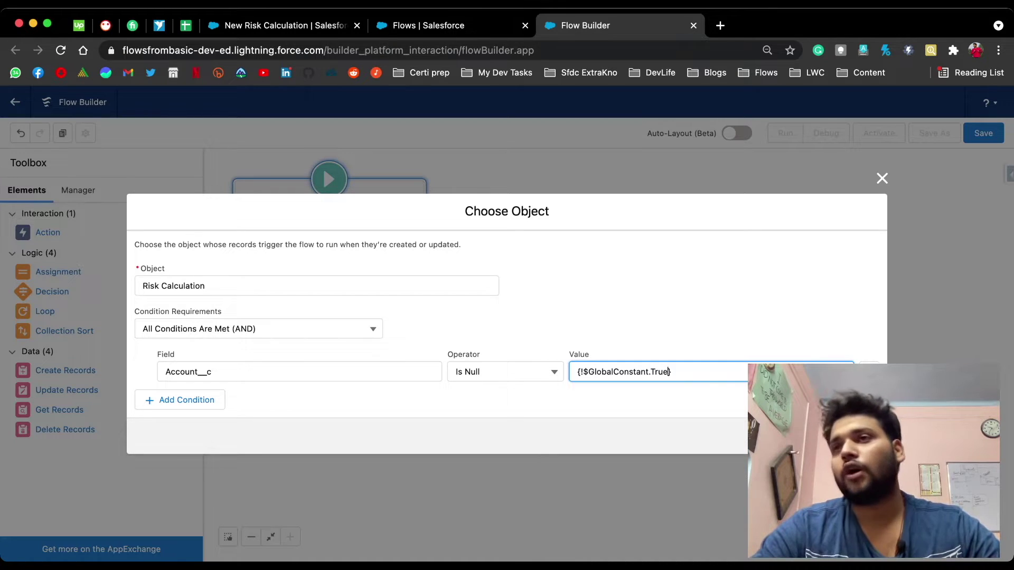
pyautogui.click(861, 436)
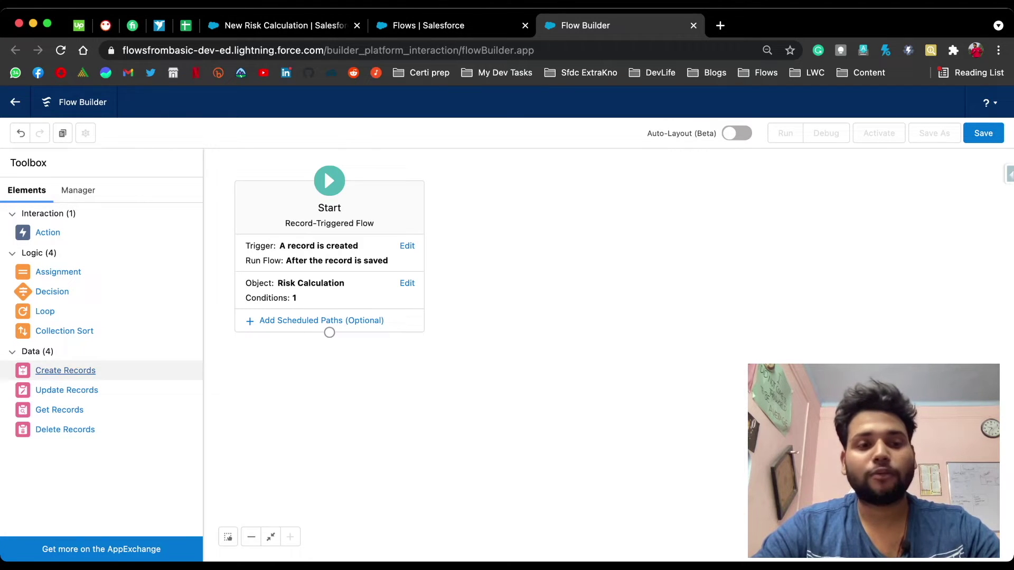
# - Add a Create Records element labelled Account Record with API name Account_Record
pyautogui.click(66, 371)
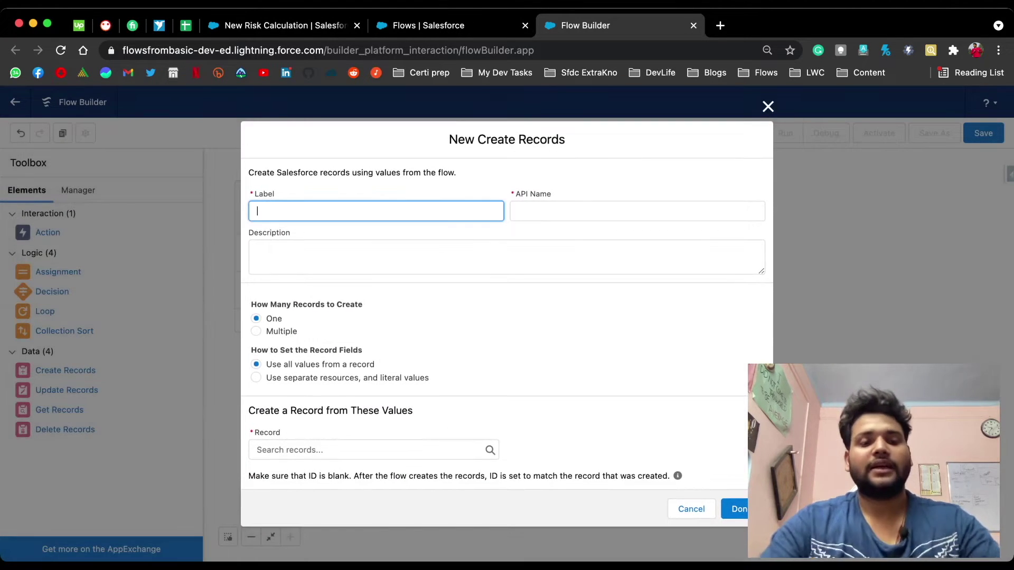
pyautogui.write('Accoun')
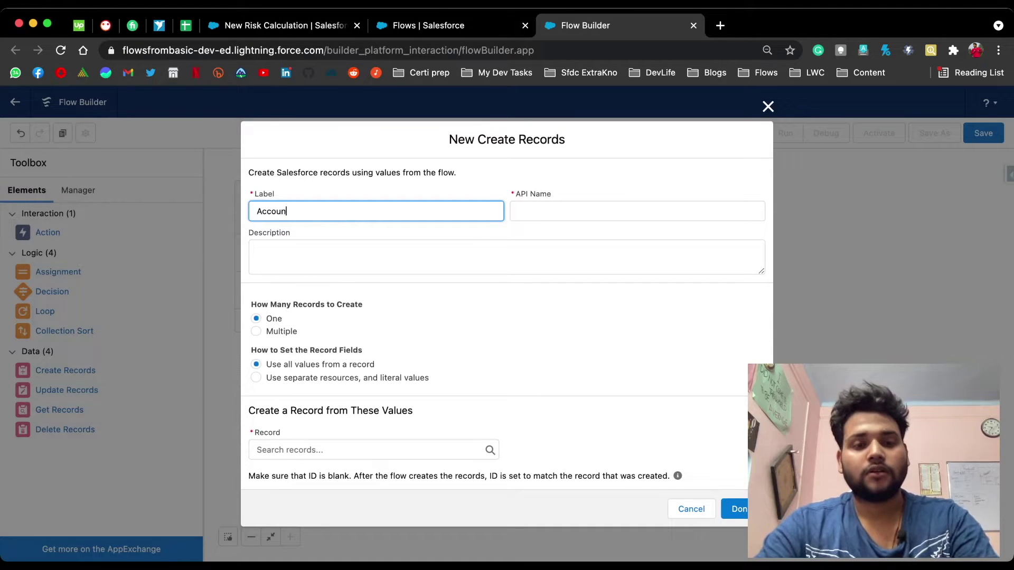
pyautogui.write('t Record')
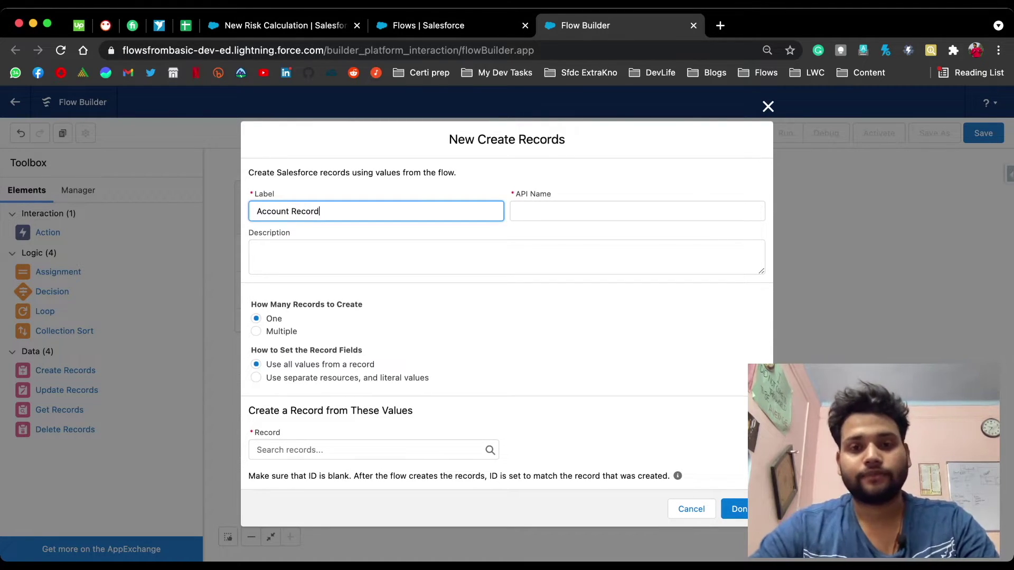
pyautogui.click(542, 211)
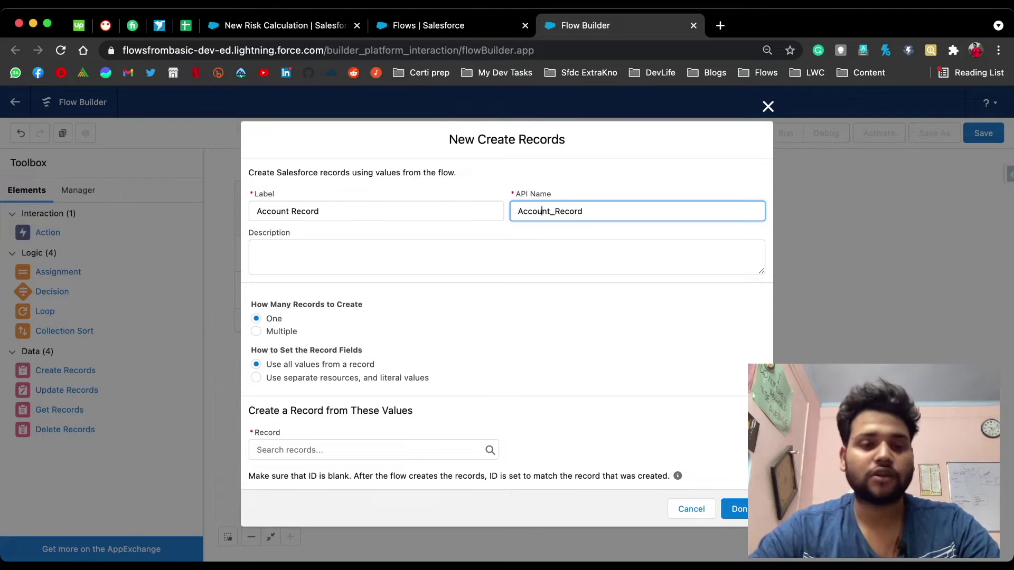
# - Have the element use separate resources and literal values, and set Account as the object to create
pyautogui.click(255, 378)
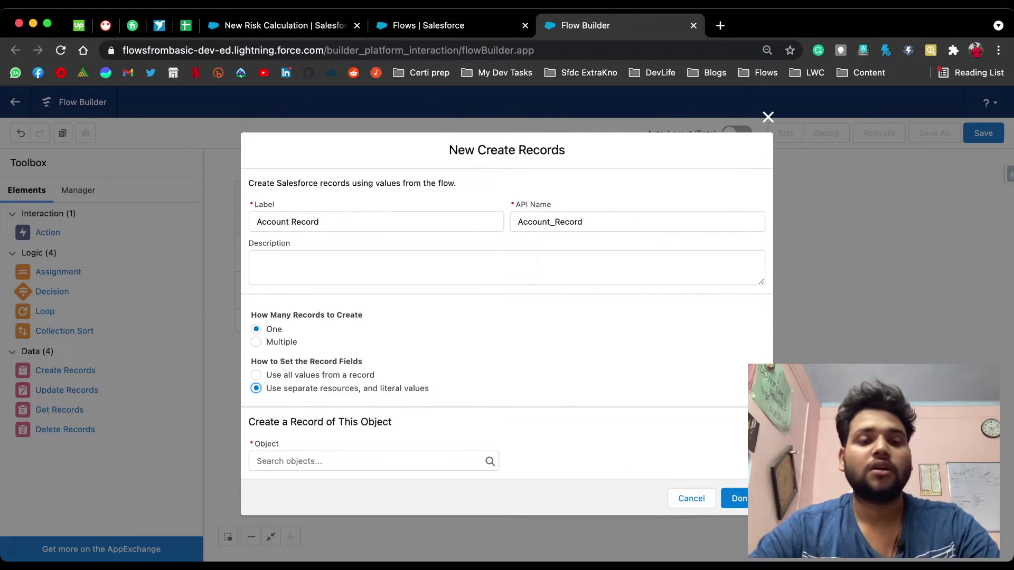
pyautogui.click(373, 461)
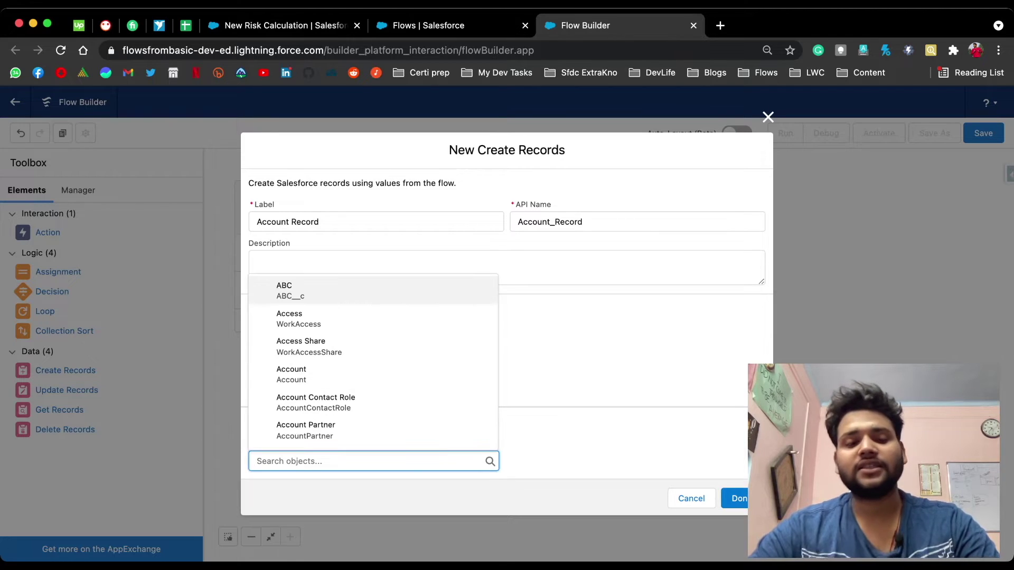
pyautogui.click(296, 374)
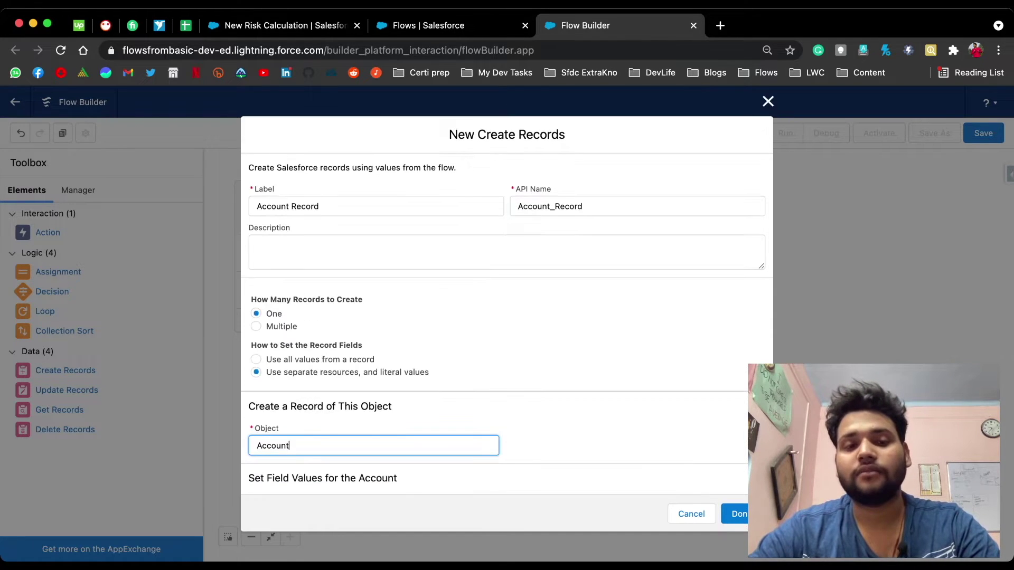
# - Choose Name as the field to set on the new Account
pyautogui.scroll(-3, 507, 323)
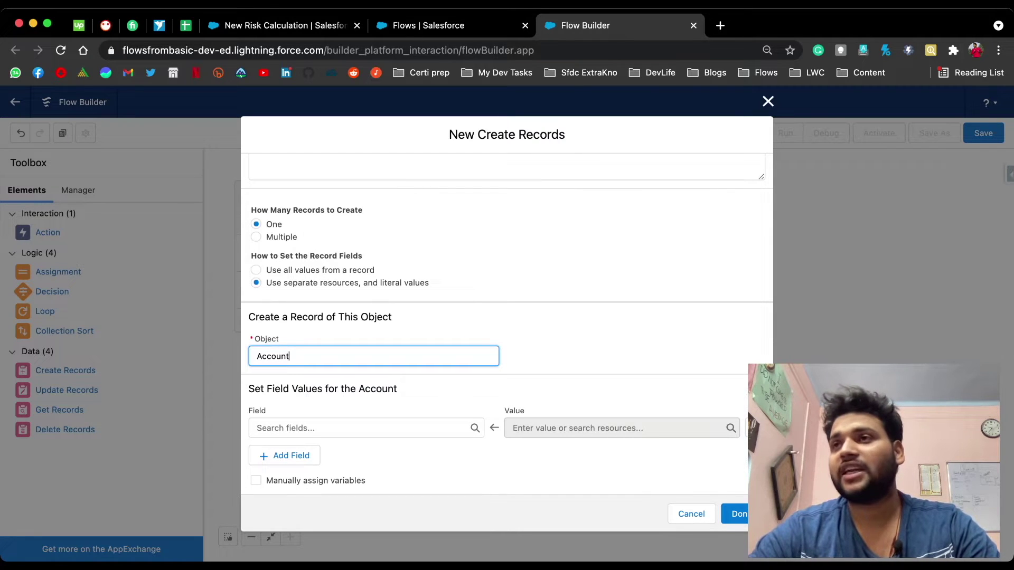
pyautogui.press('Tab')
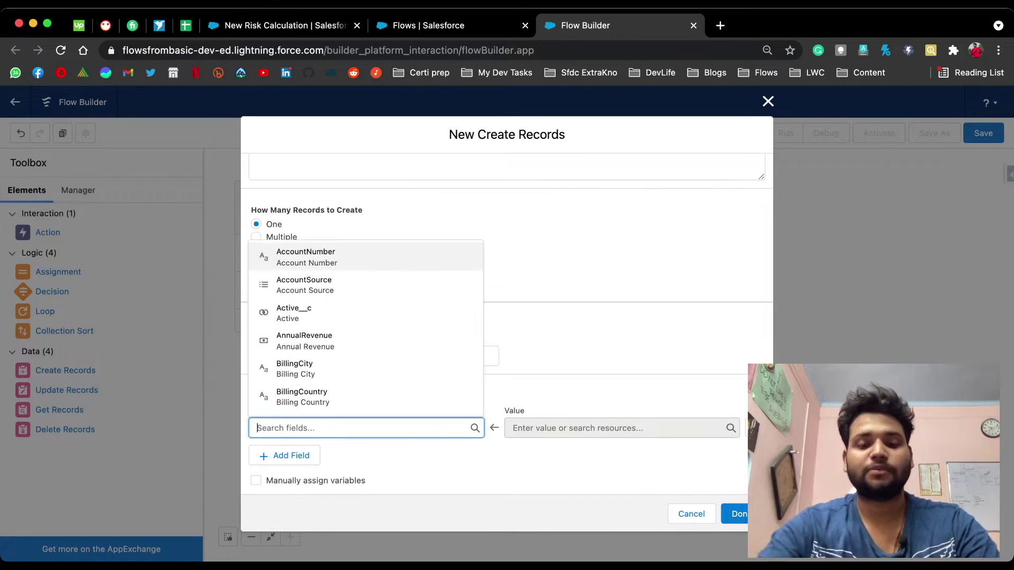
pyautogui.write('Name')
pyautogui.press('Tab')
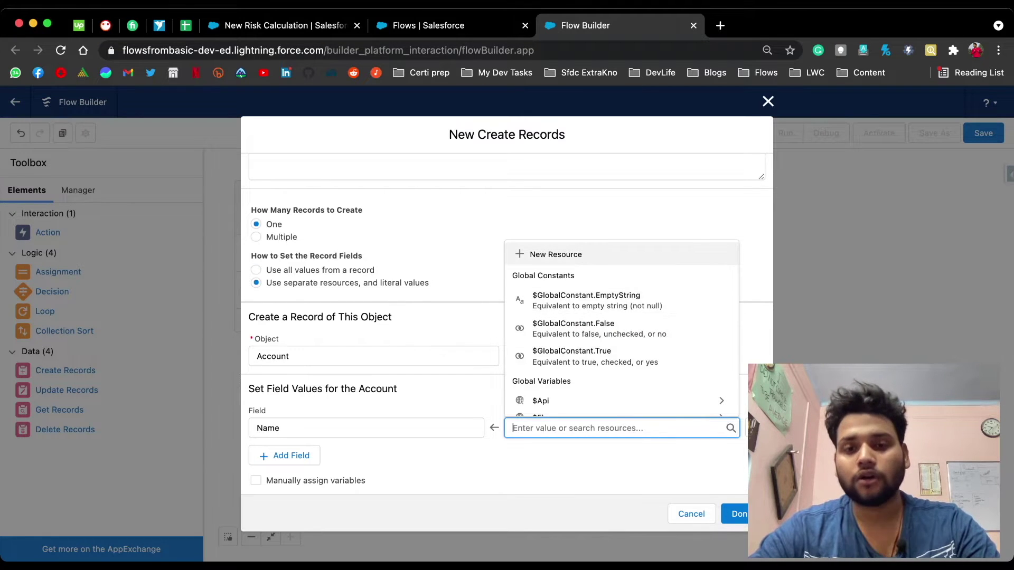
# - Start a new Formula resource for the Name value with API name accName and data type Text
pyautogui.press('Return')
pyautogui.press('Down')
pyautogui.press('Down')
pyautogui.press('Down')
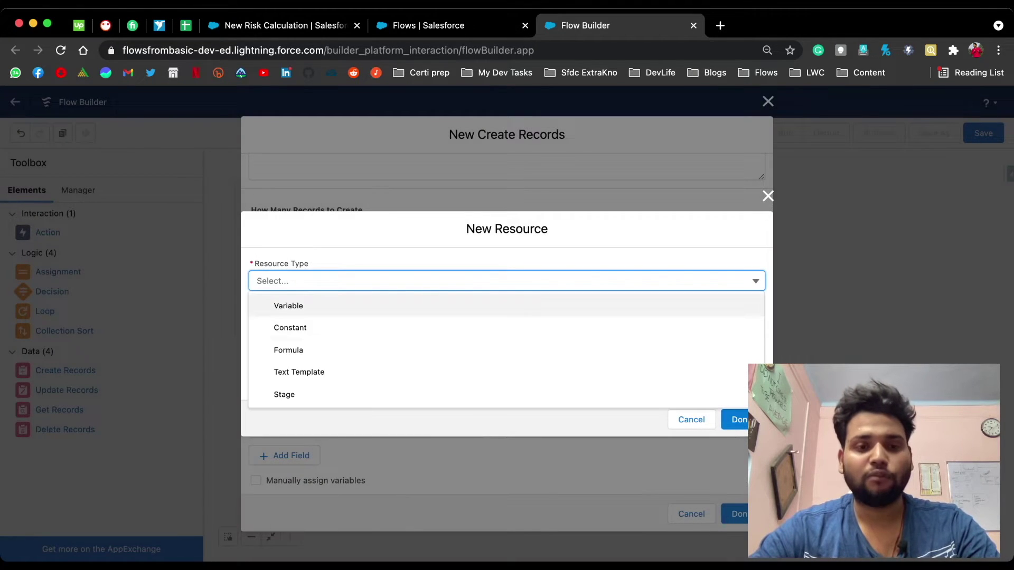
pyautogui.press('Return')
pyautogui.press('Tab')
pyautogui.write('accN')
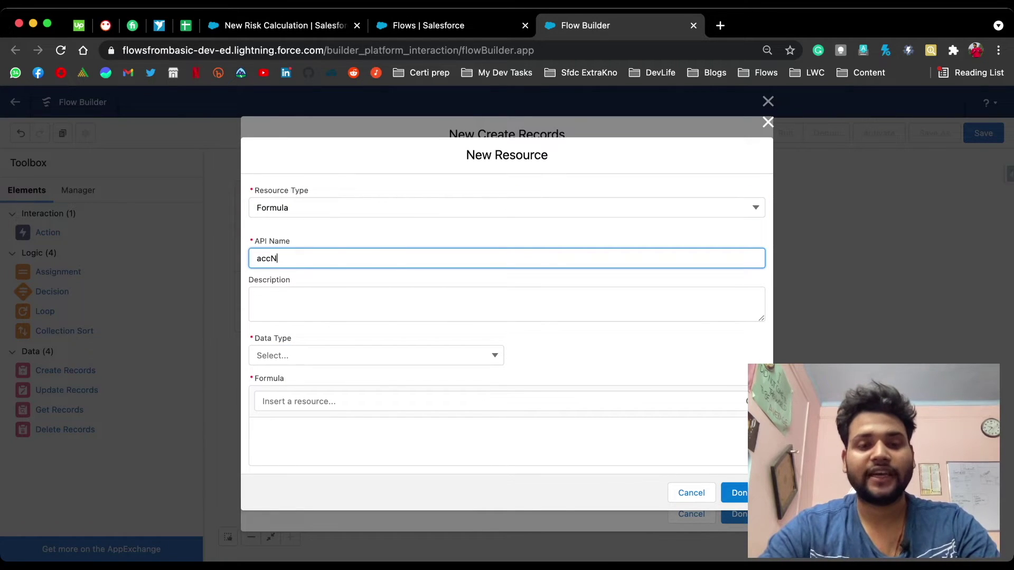
pyautogui.write('ame')
pyautogui.press('Tab')
pyautogui.press('Tab')
pyautogui.press('Down')
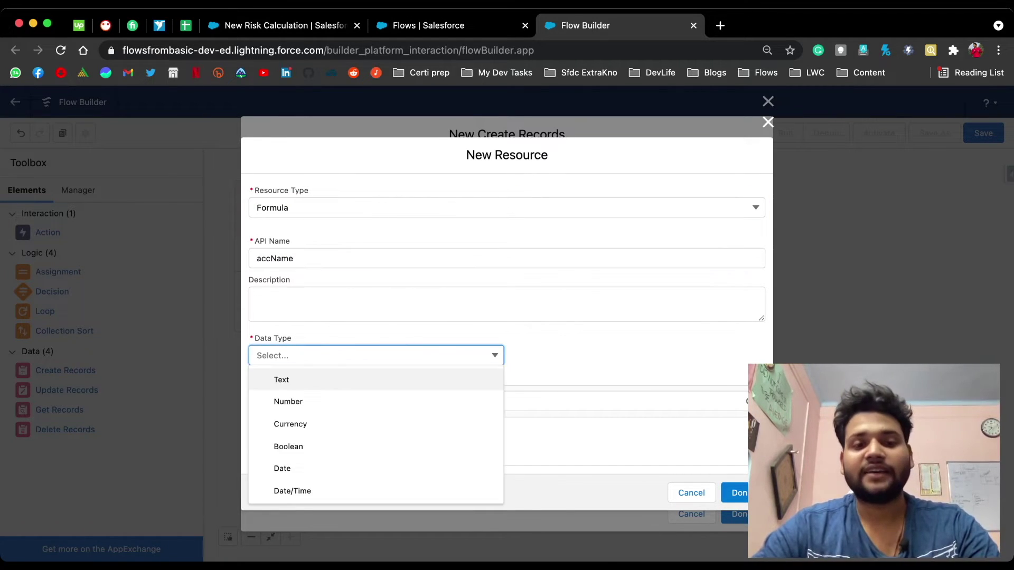
pyautogui.press('Return')
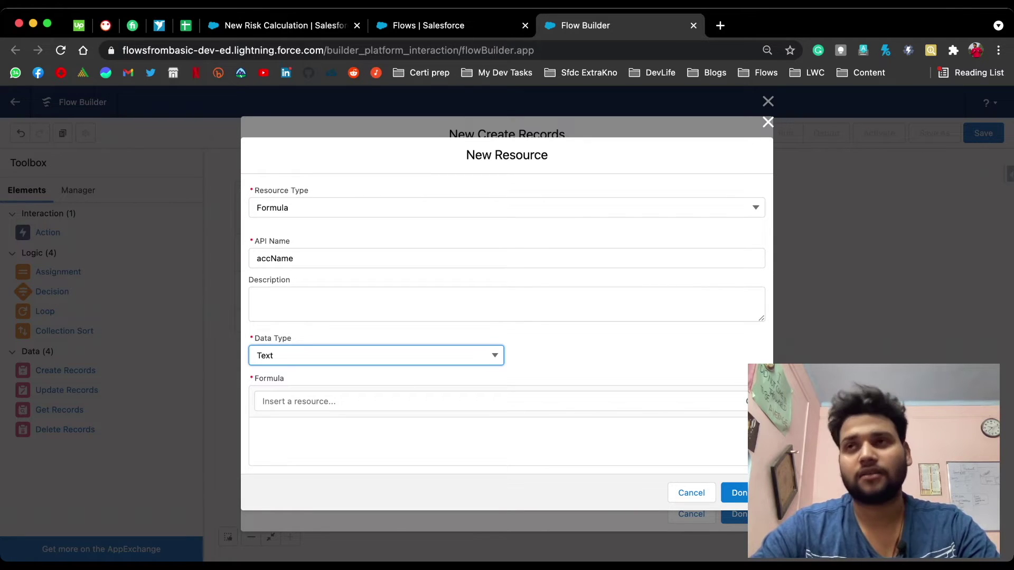
# - Define the accName formula as {!$Record.Name} + ' Account' and finish the resource
pyautogui.click(338, 402)
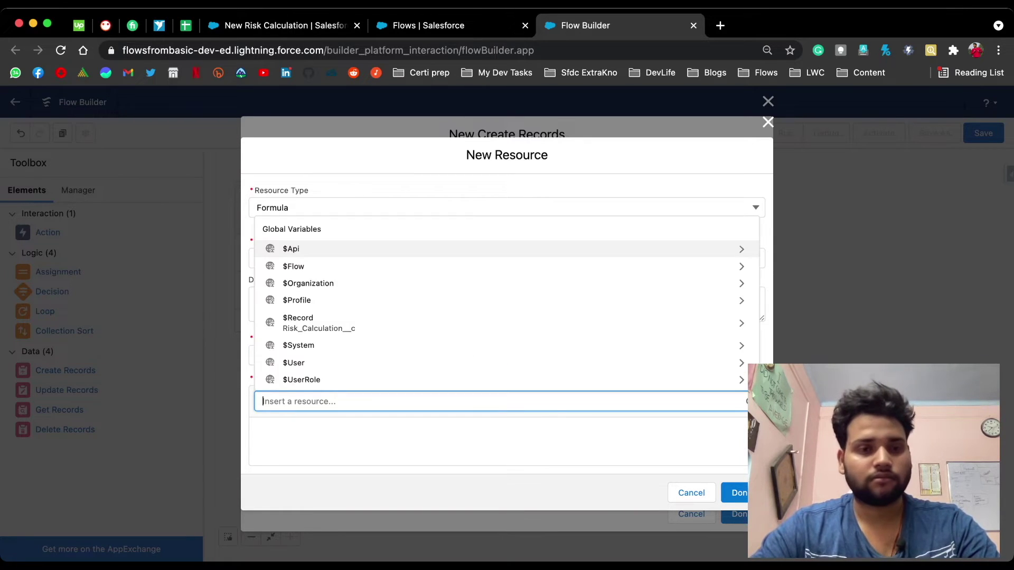
pyautogui.click(338, 320)
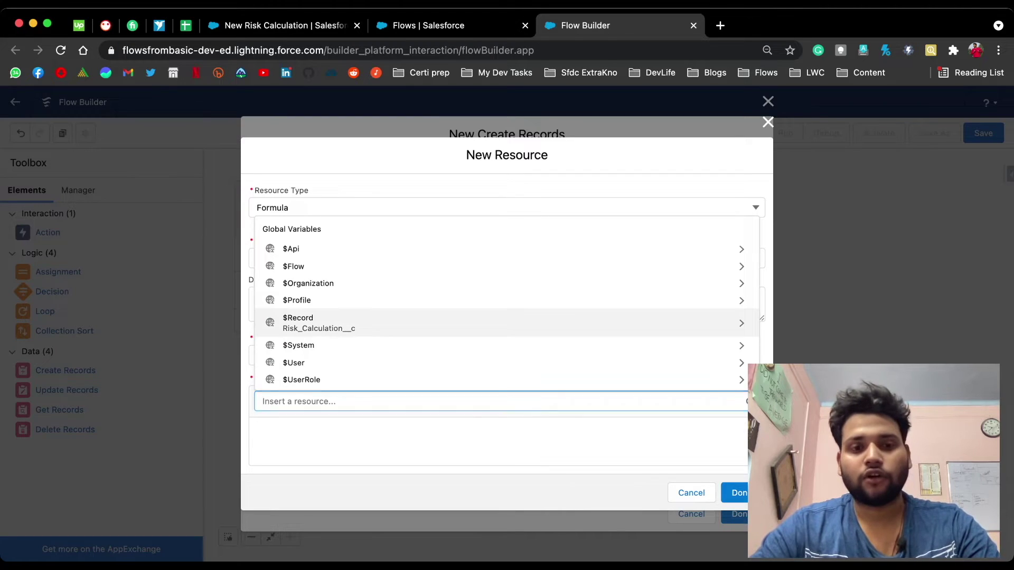
pyautogui.write('nam')
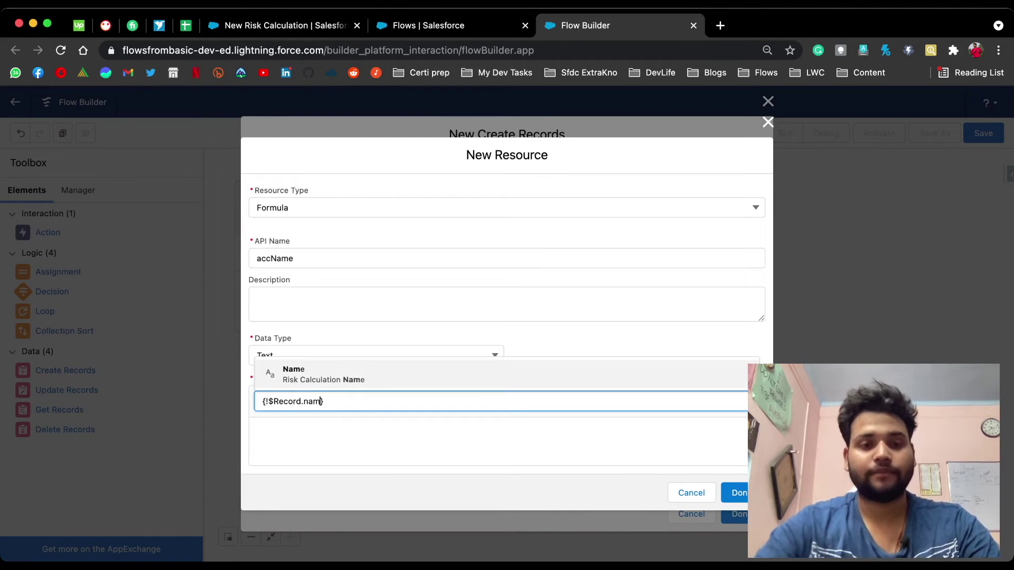
pyautogui.press('Return')
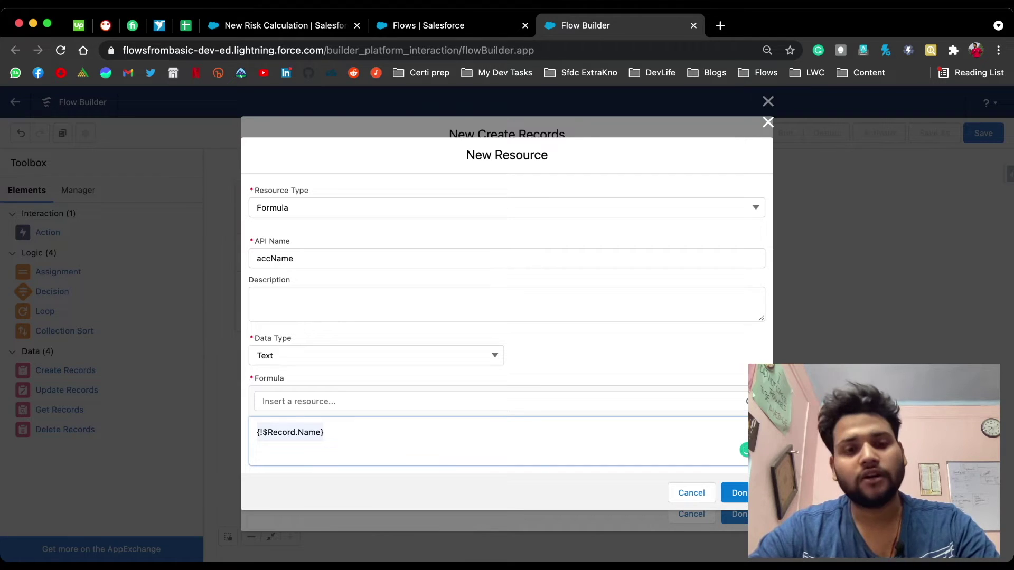
pyautogui.press('Right')
pyautogui.write('+ ')
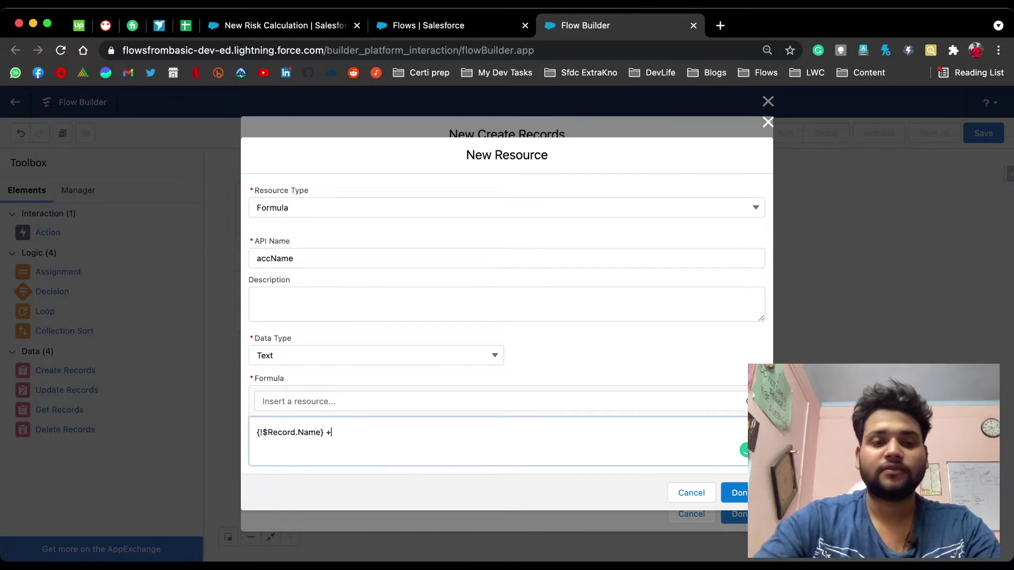
pyautogui.write(" ''")
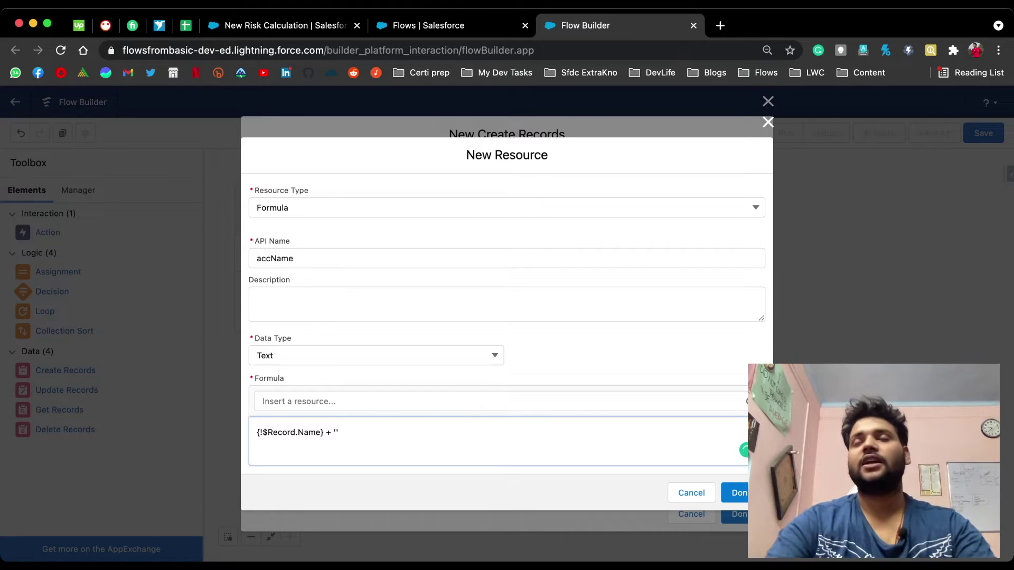
pyautogui.write('Account')
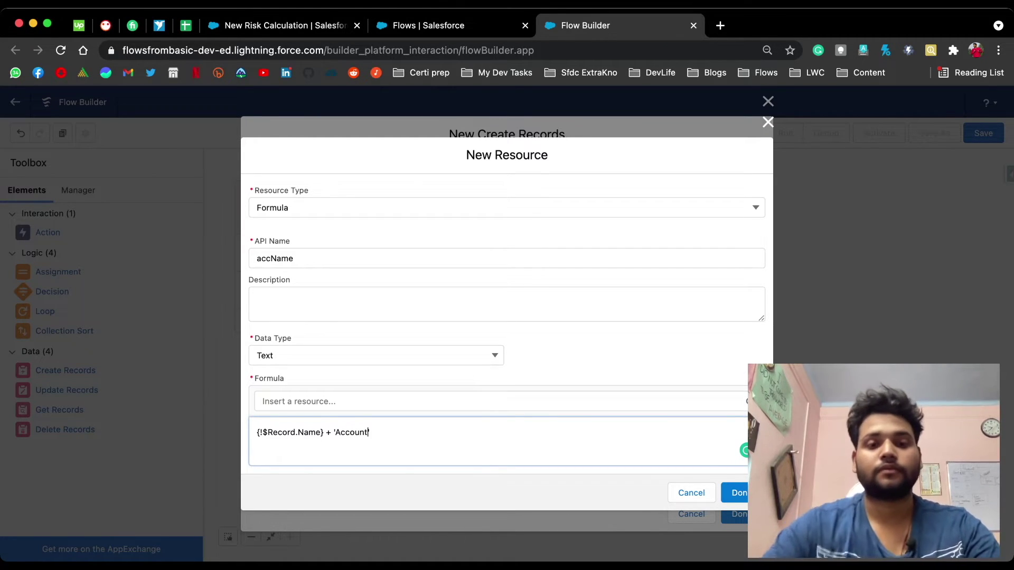
pyautogui.write("'")
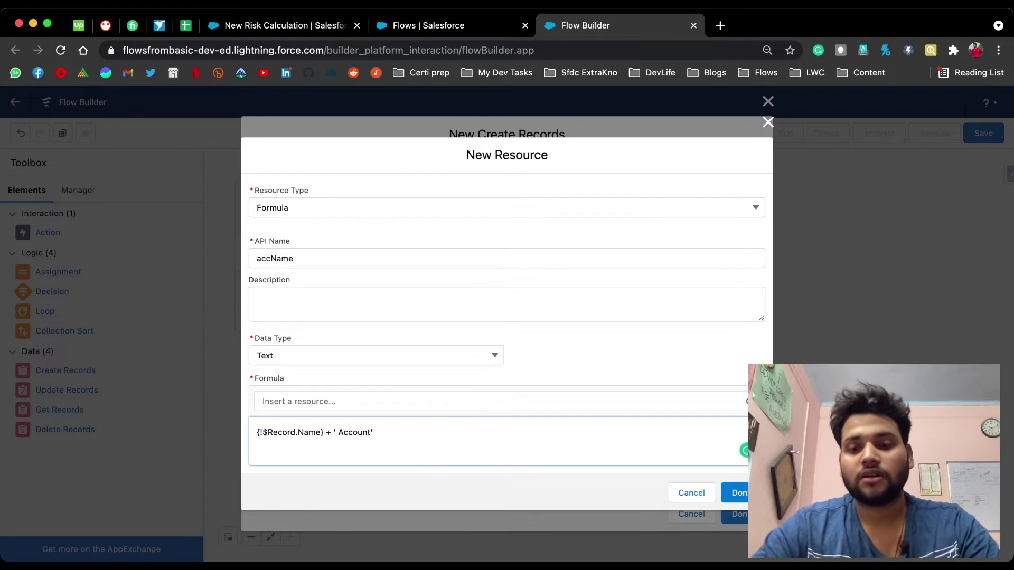
pyautogui.click(740, 493)
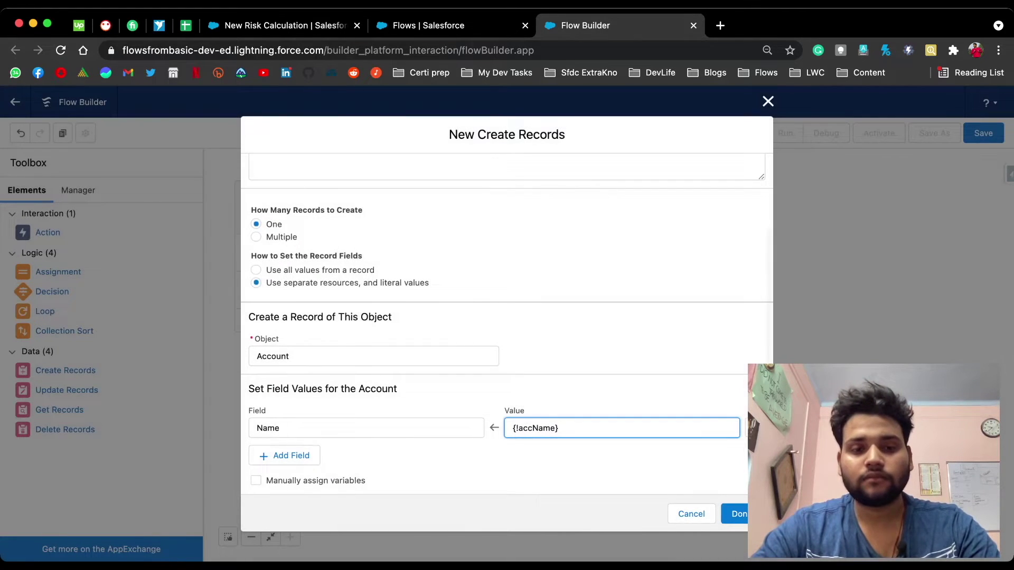
# - Manually assign variables, storing the Account ID in a new Text variable with API name accId, and finish the Account Record element
pyautogui.click(257, 481)
pyautogui.scroll(-1, 507, 324)
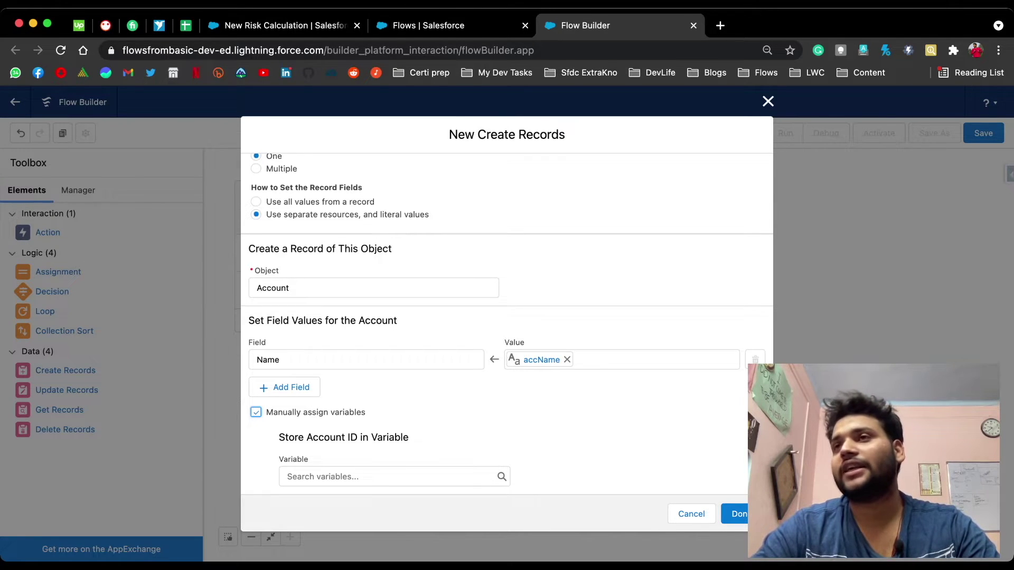
pyautogui.click(387, 477)
pyautogui.click(348, 385)
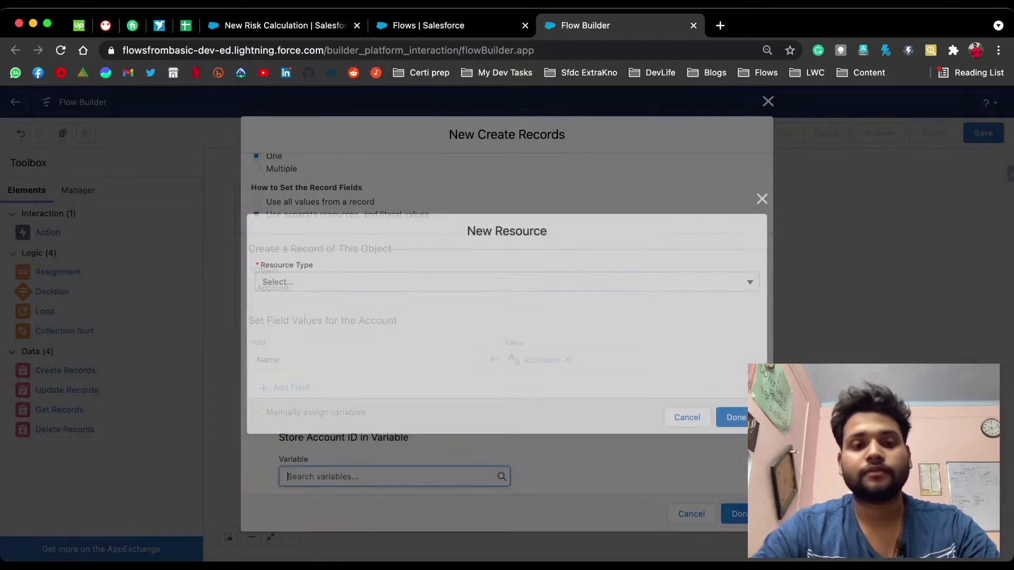
pyautogui.click(349, 306)
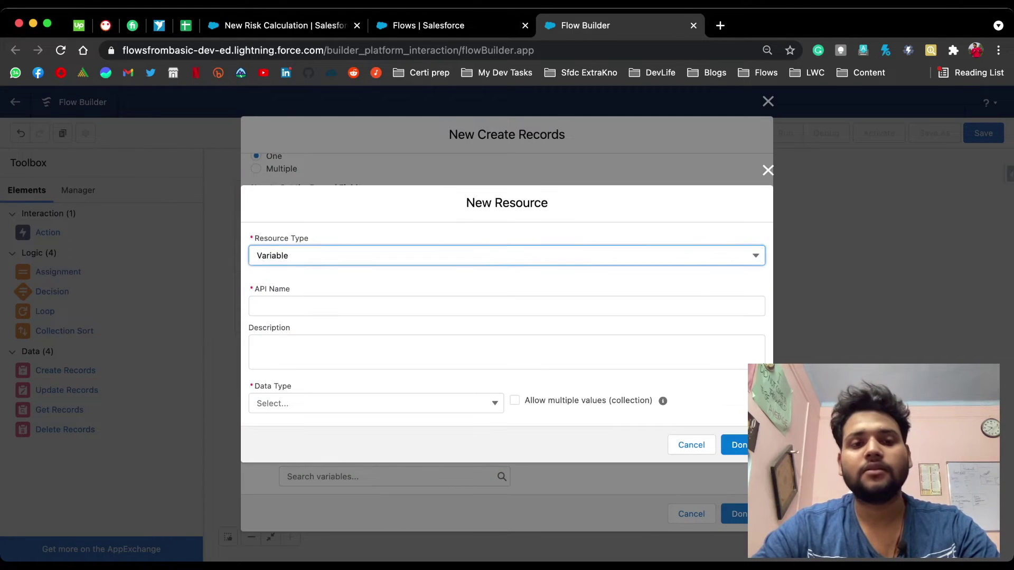
pyautogui.click(349, 306)
pyautogui.write('accId')
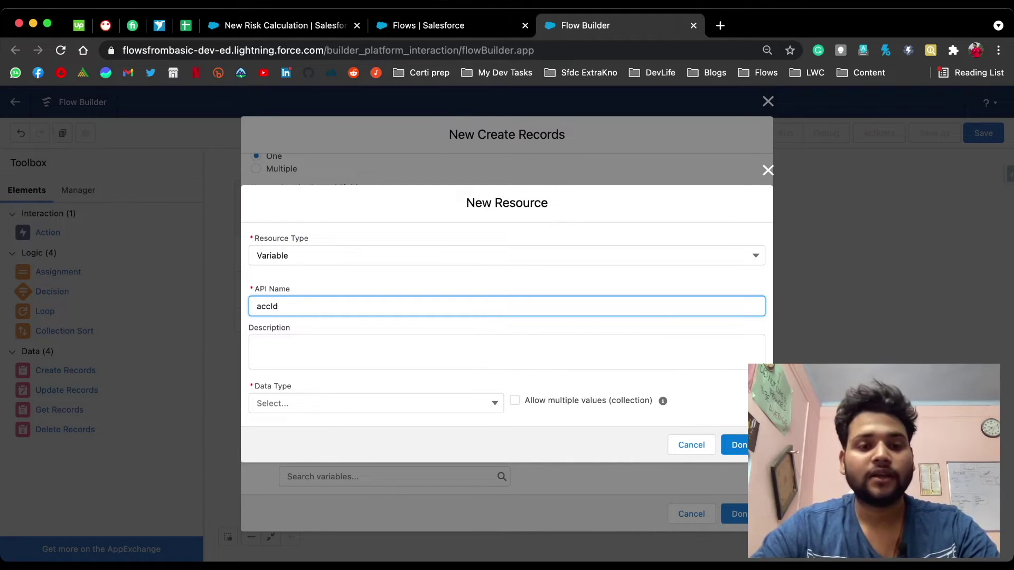
pyautogui.click(377, 403)
pyautogui.click(281, 229)
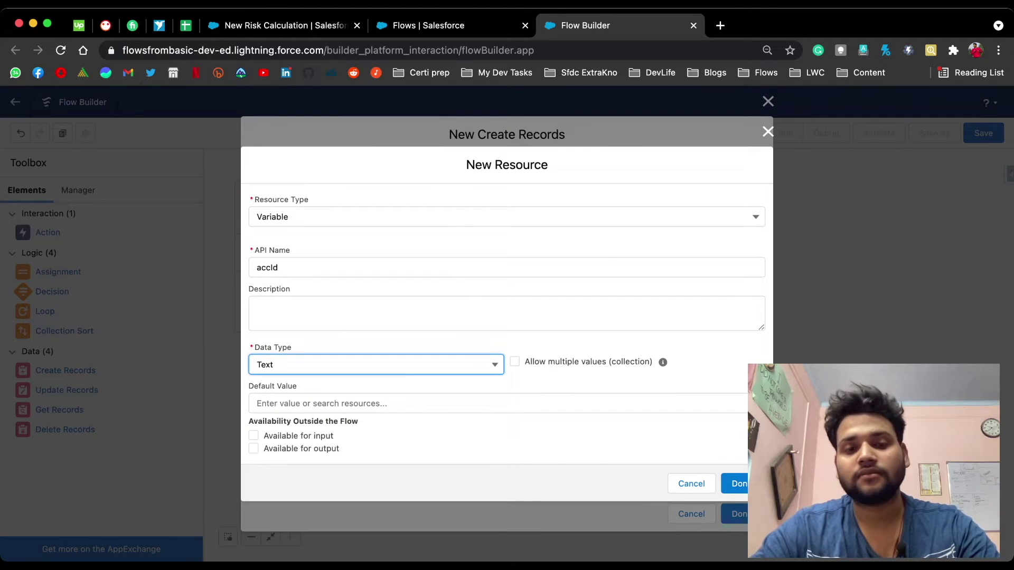
pyautogui.click(735, 484)
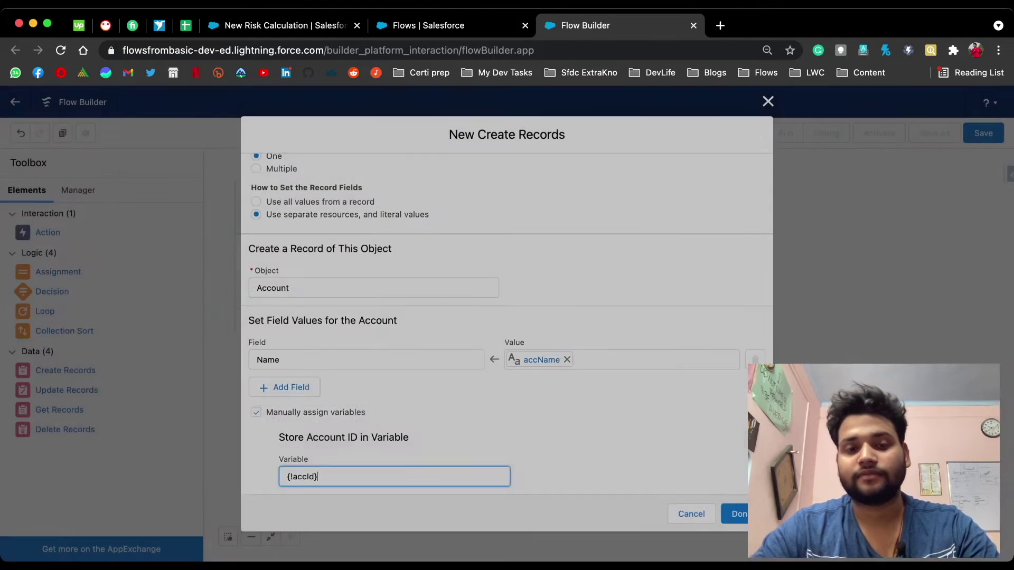
pyautogui.click(737, 514)
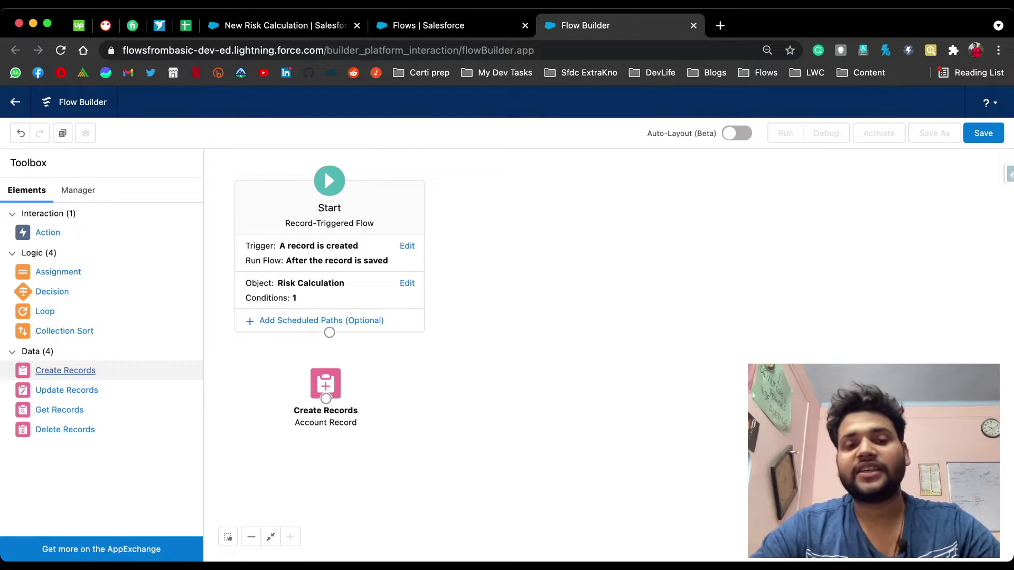
# - Add a second Create Records element labelled Contact Record with API name Contact_Record
pyautogui.click(66, 371)
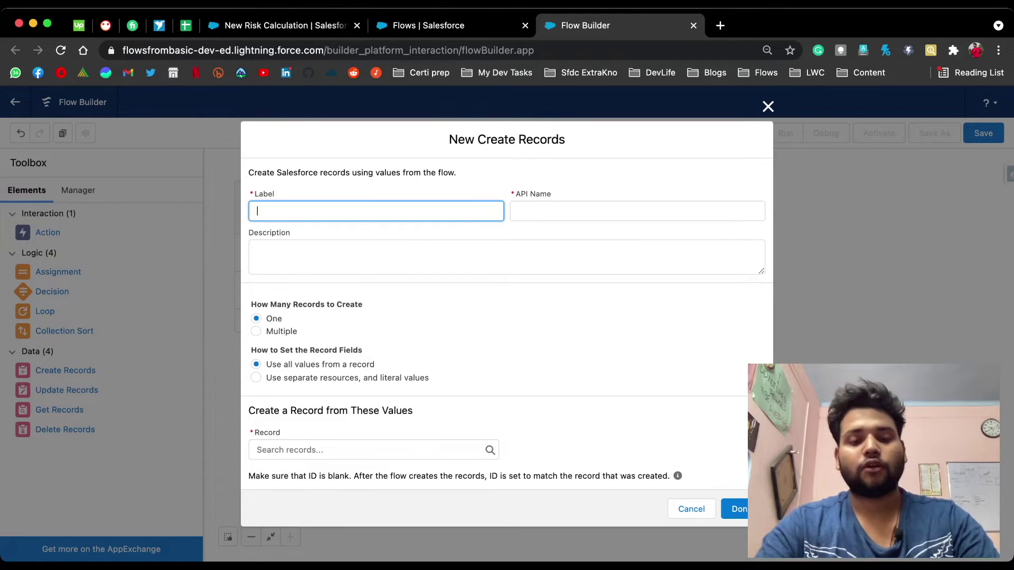
pyautogui.write('Contact')
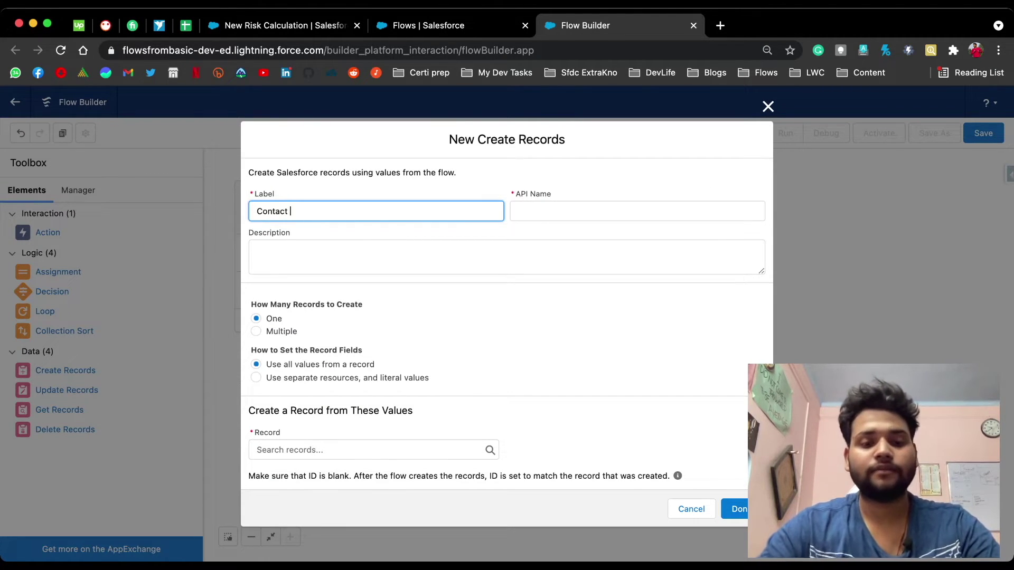
pyautogui.write(' Record')
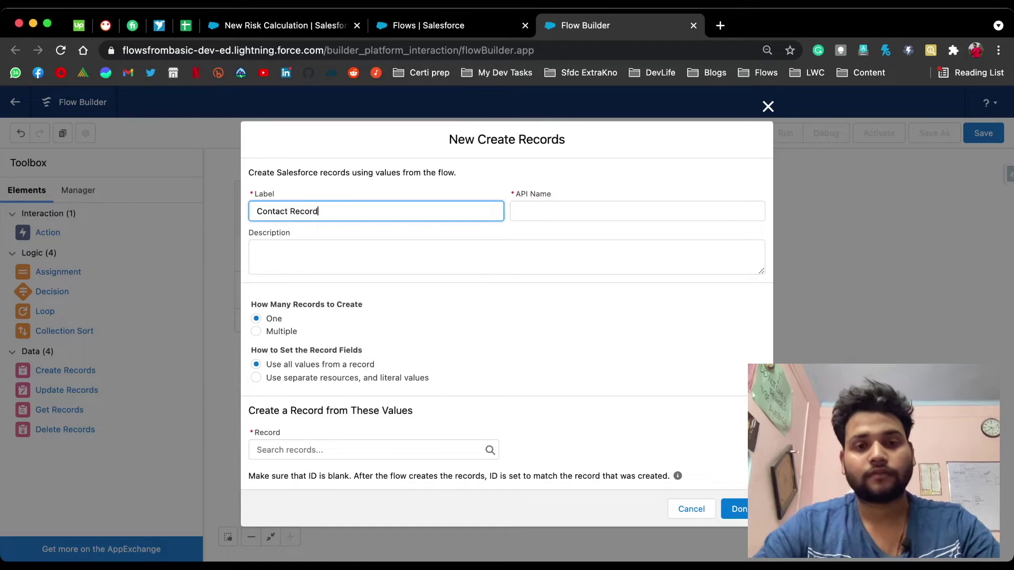
pyautogui.press('Tab')
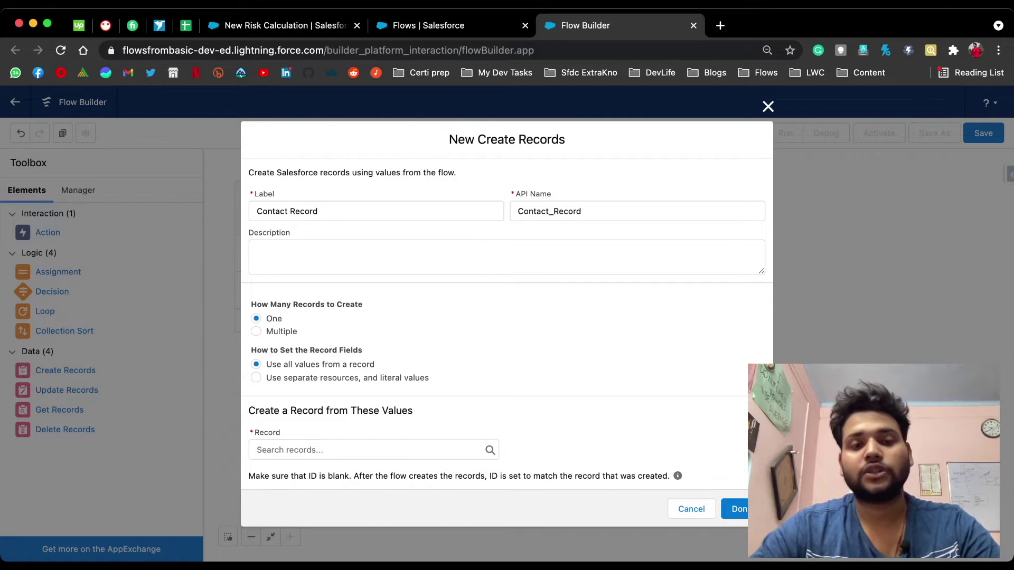
# - Have the Contact Record element use separate resources and literal values, and set Contact as the object to create
pyautogui.click(257, 378)
pyautogui.click(374, 461)
pyautogui.write('contac')
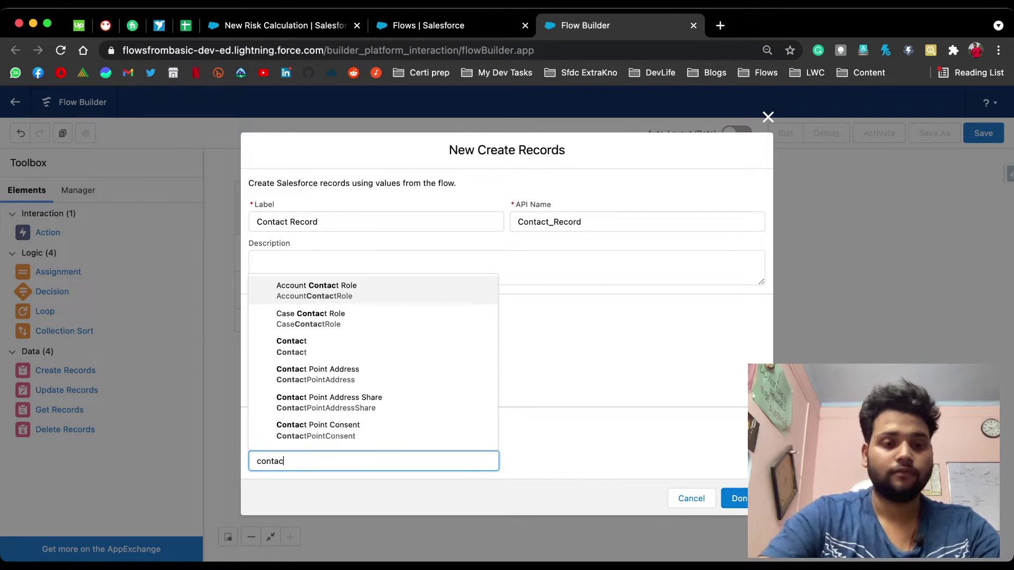
pyautogui.click(369, 346)
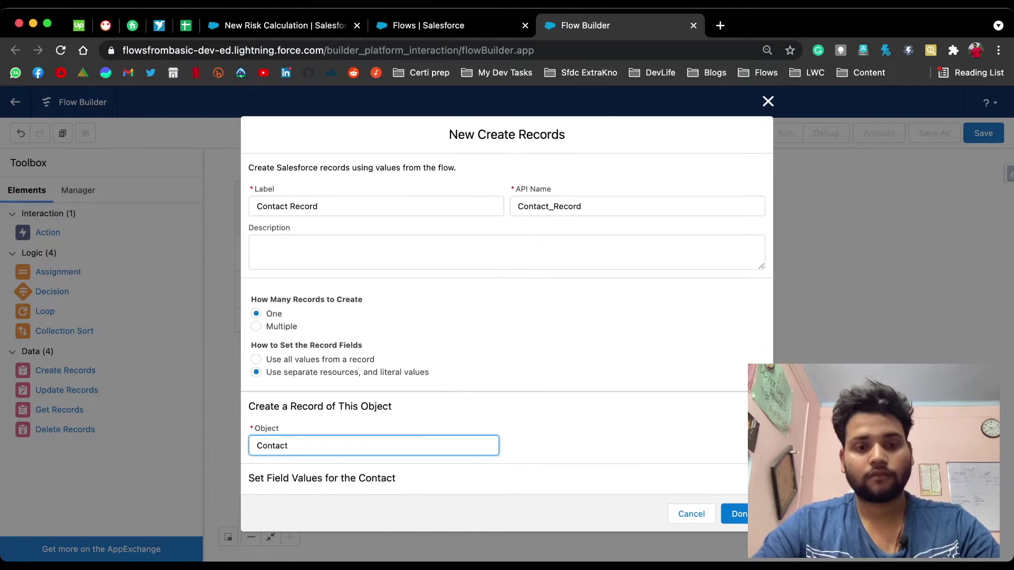
# - Choose LastName as the field to set on the new Contact
pyautogui.scroll(-2, 507, 324)
pyautogui.click(365, 428)
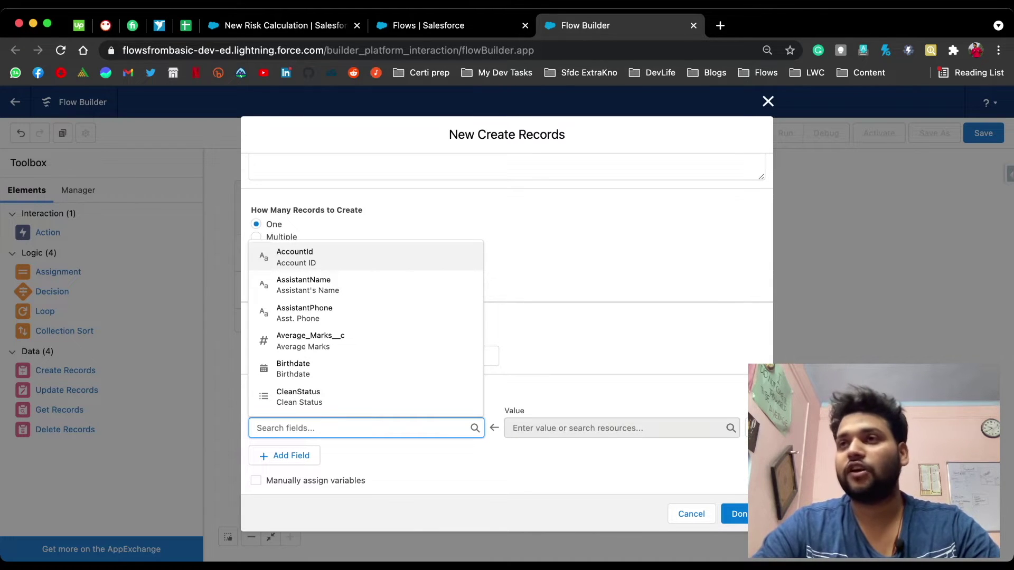
pyautogui.write('Las')
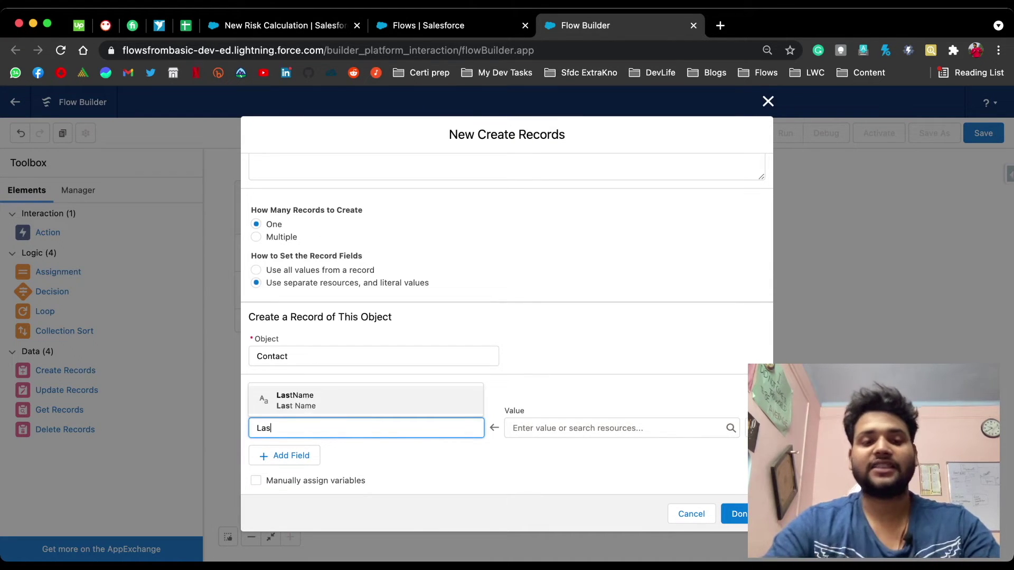
pyautogui.click(365, 401)
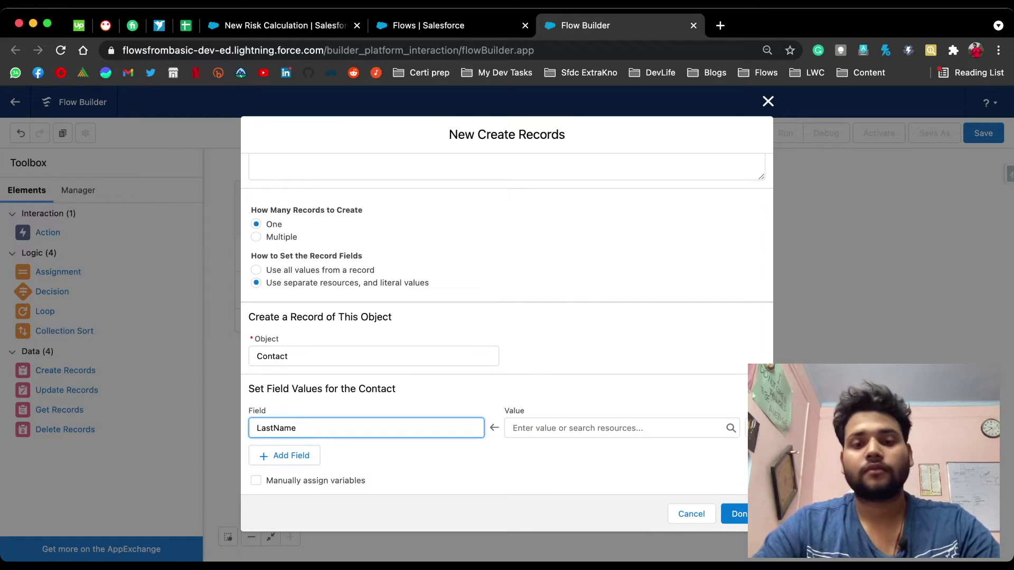
# - Start a new resource of type Formula for the LastName value
pyautogui.click(621, 428)
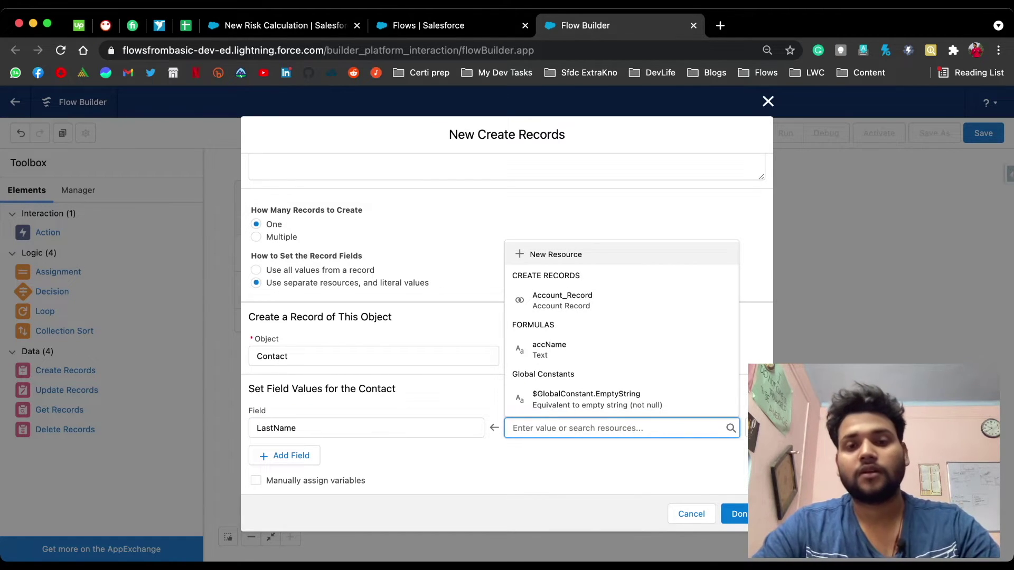
pyautogui.click(556, 254)
pyautogui.click(507, 280)
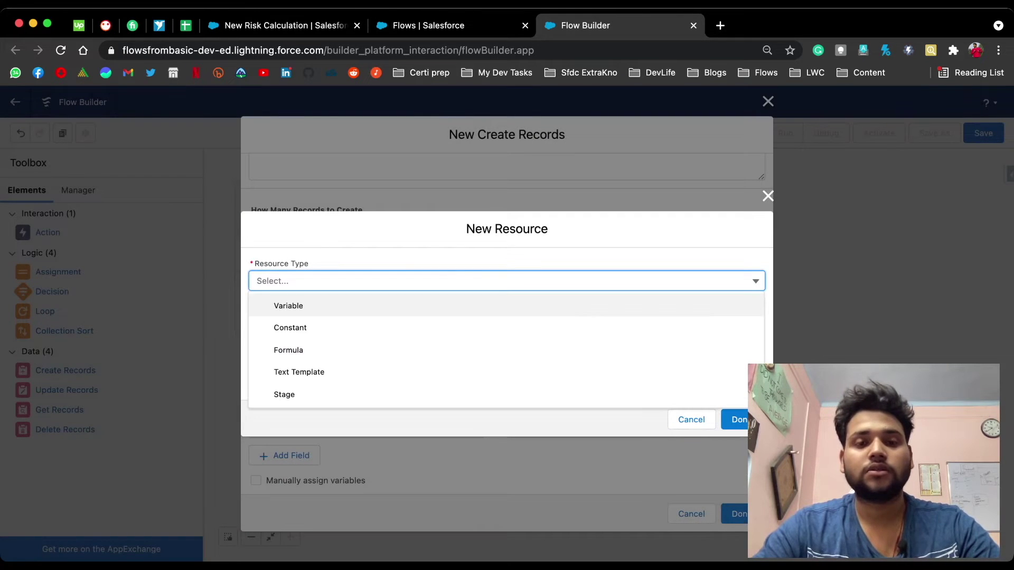
pyautogui.press('Down')
pyautogui.press('Down')
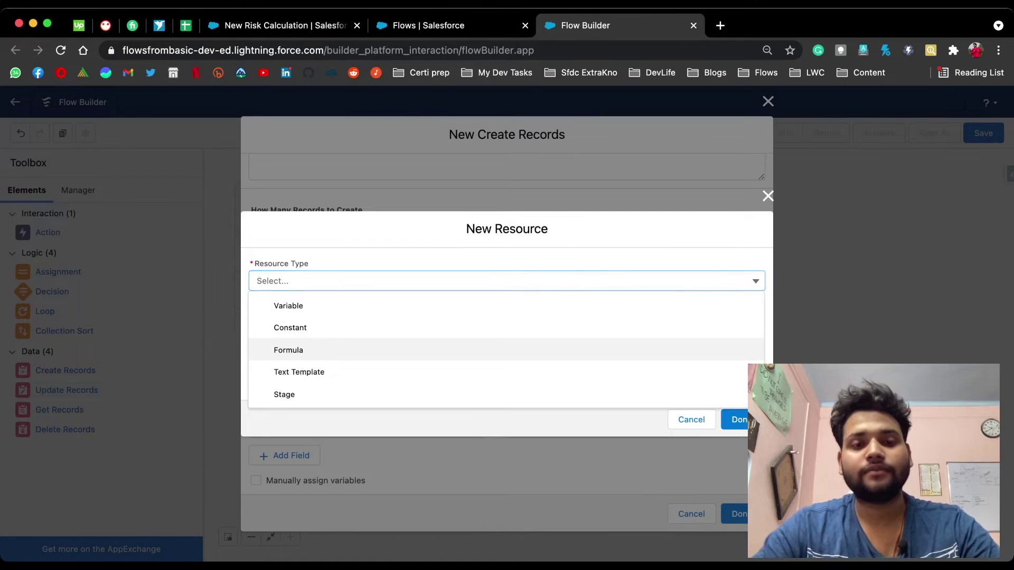
pyautogui.press('Return')
# - Give the formula resource the API name conName and the data type Text
pyautogui.press('Tab')
pyautogui.write('co')
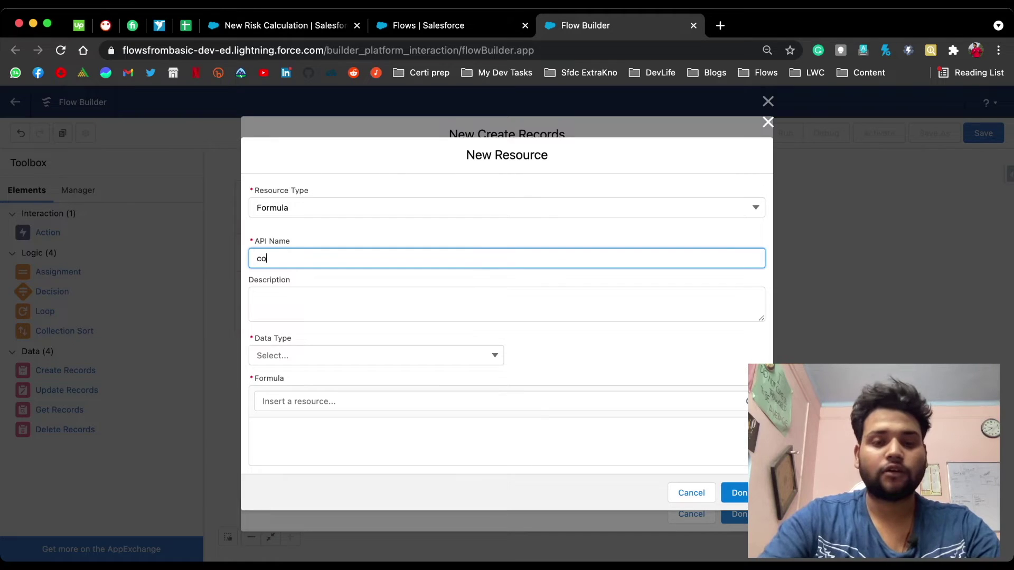
pyautogui.write('nnad')
pyautogui.press('BackSpace')
pyautogui.press('BackSpace')
pyautogui.press('BackSpace')
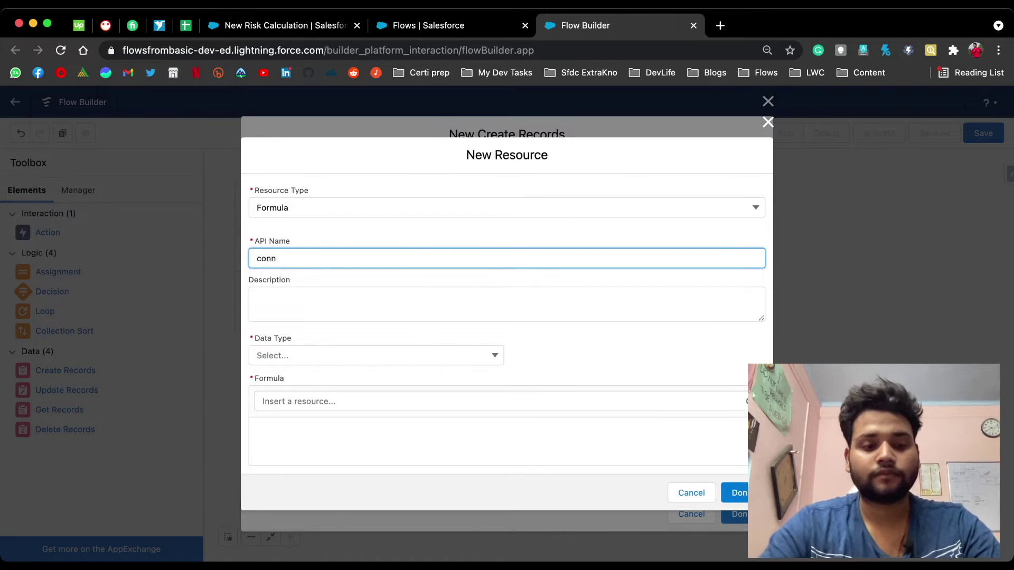
pyautogui.write('Name')
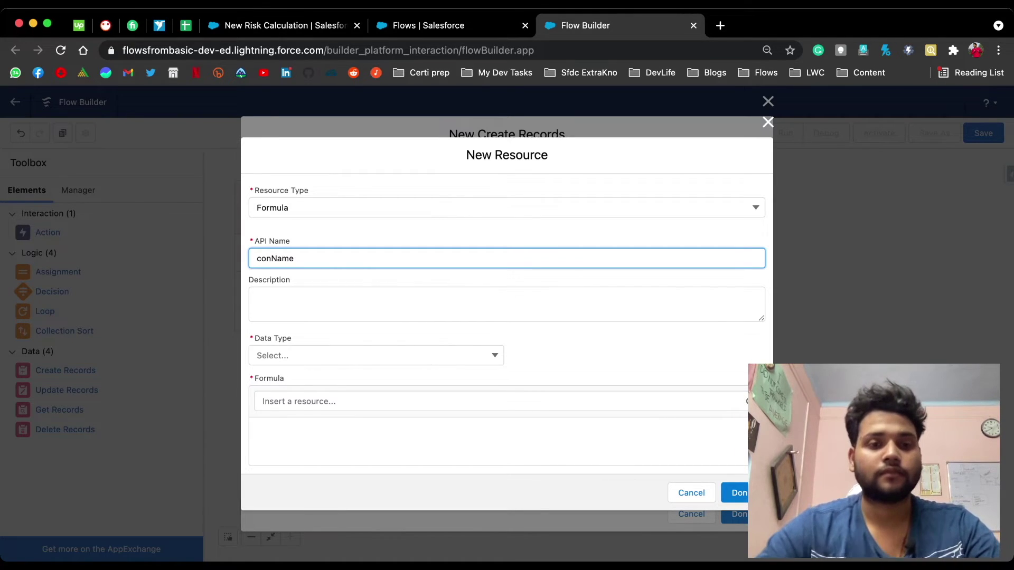
pyautogui.press('Tab')
pyautogui.press('Tab')
pyautogui.press('Return')
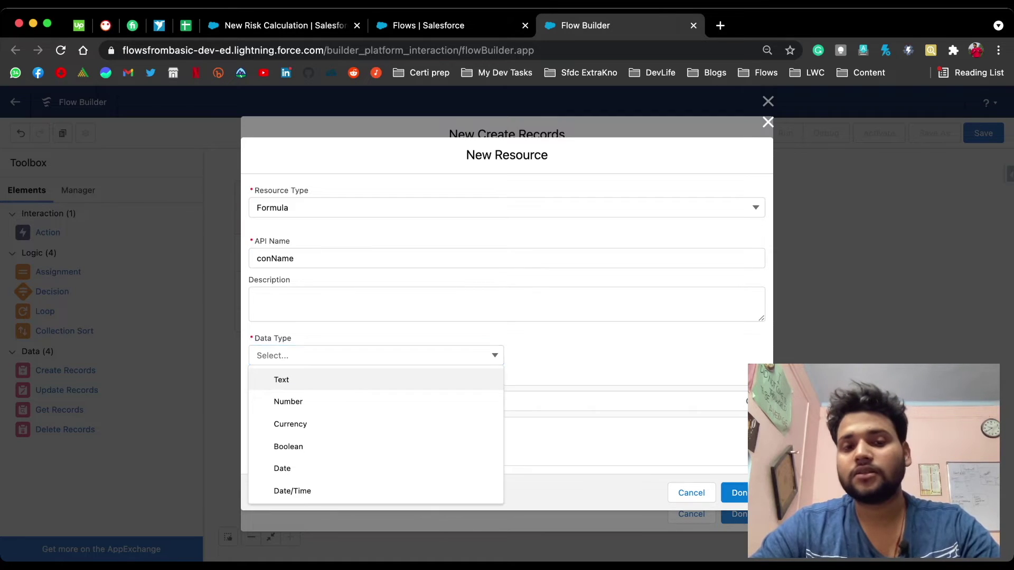
pyautogui.press('Return')
# - Insert the triggering Risk Calculation record's Name, {!$Record.Name}, into the conName formula
pyautogui.press('Tab')
pyautogui.press('Down')
pyautogui.press('Down')
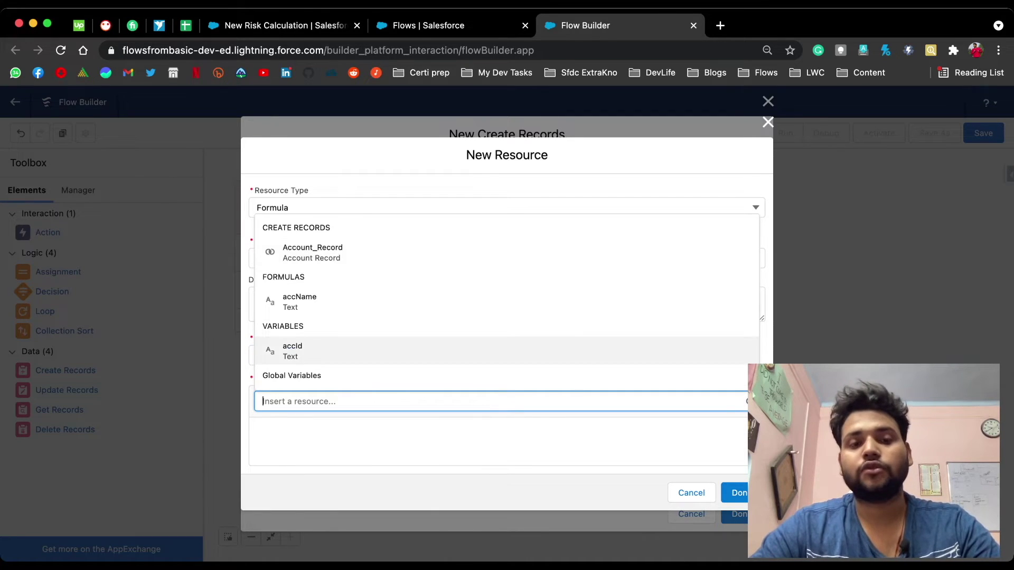
pyautogui.press('Down')
pyautogui.press('Down')
pyautogui.press('Down')
pyautogui.press('Down')
pyautogui.press('Down')
pyautogui.press('Down')
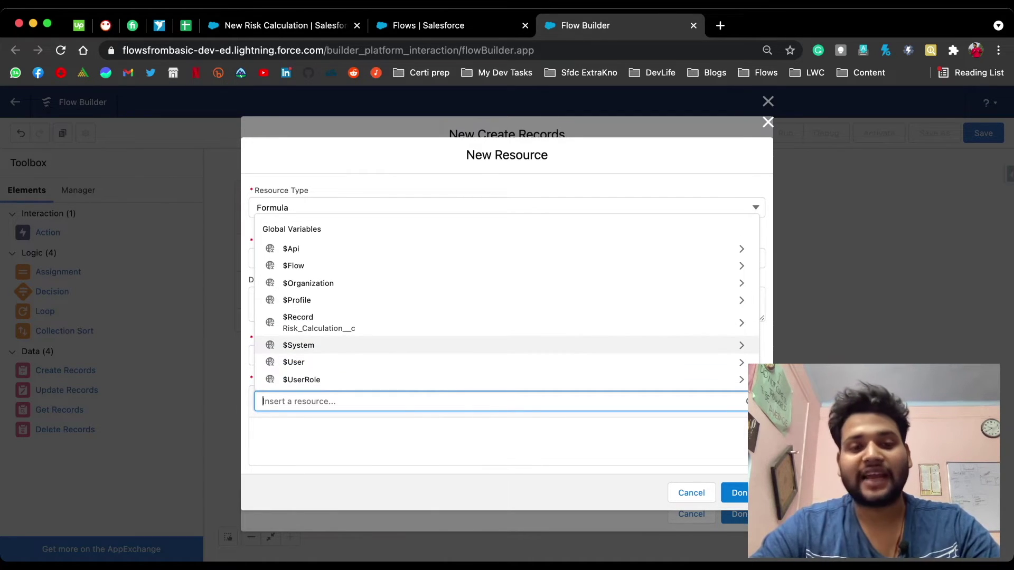
pyautogui.press('Up')
pyautogui.press('Return')
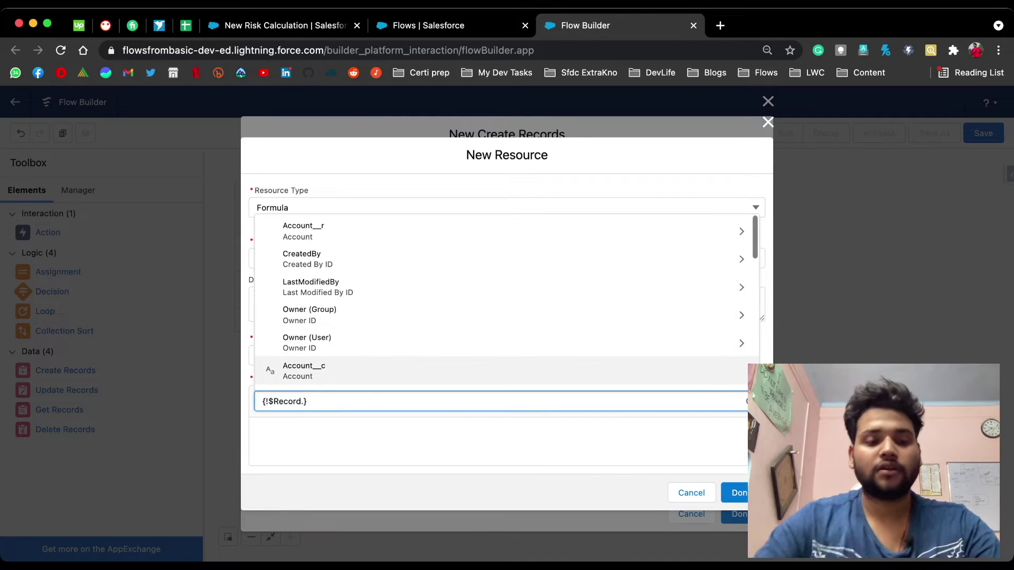
pyautogui.write('Name')
pyautogui.press('Return')
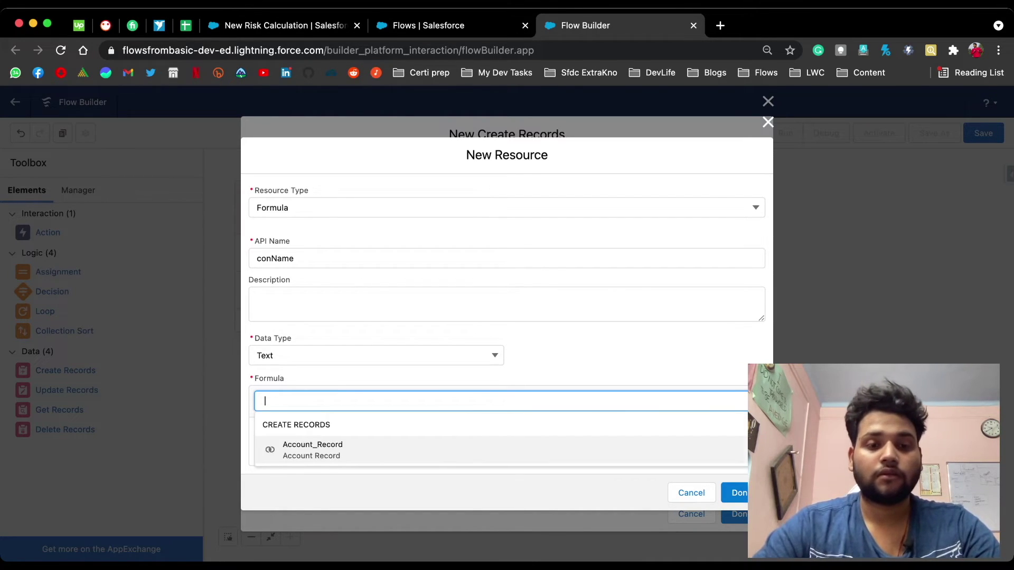
# - Append + 'Contact' after the record name in the formula and save conName as the LastName value
pyautogui.click(507, 379)
pyautogui.click(324, 433)
pyautogui.write('+ ')
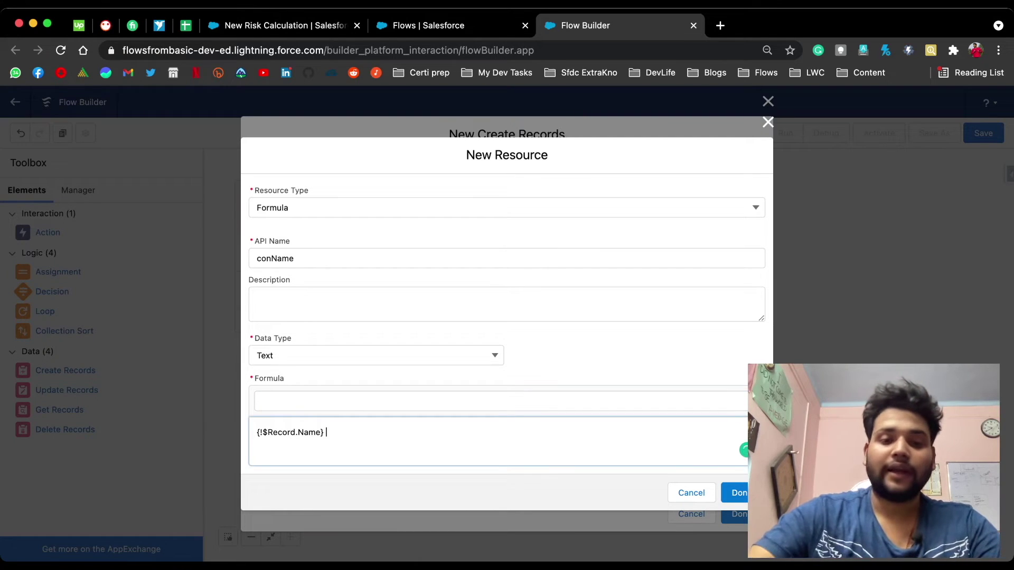
pyautogui.write("'")
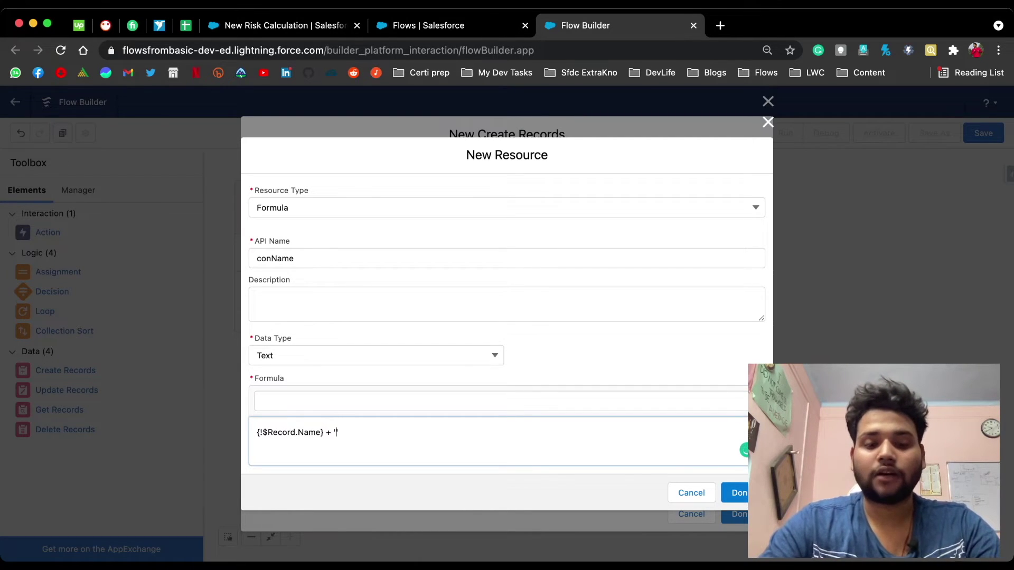
pyautogui.write("Contc'")
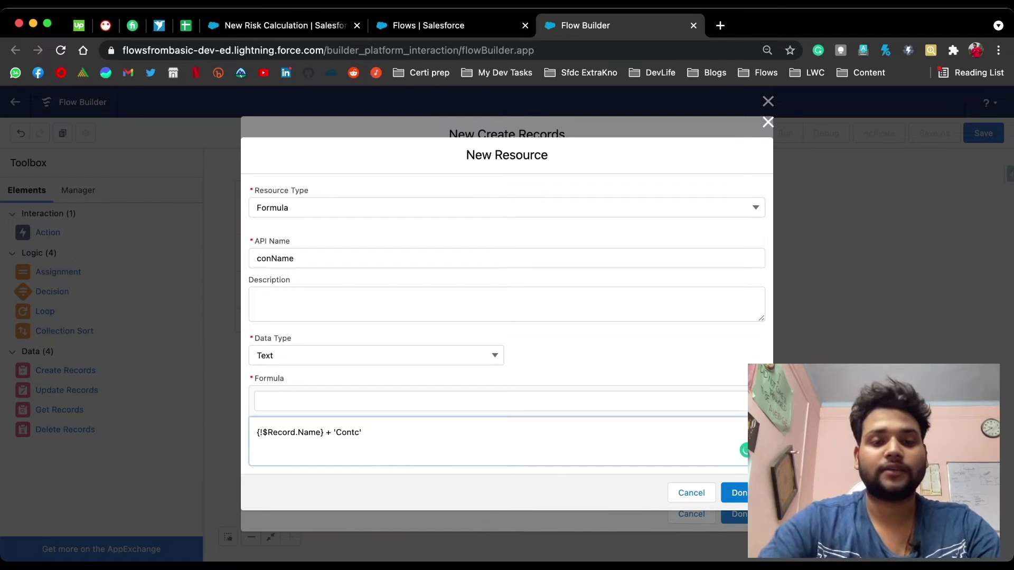
pyautogui.press('BackSpace')
pyautogui.write('act')
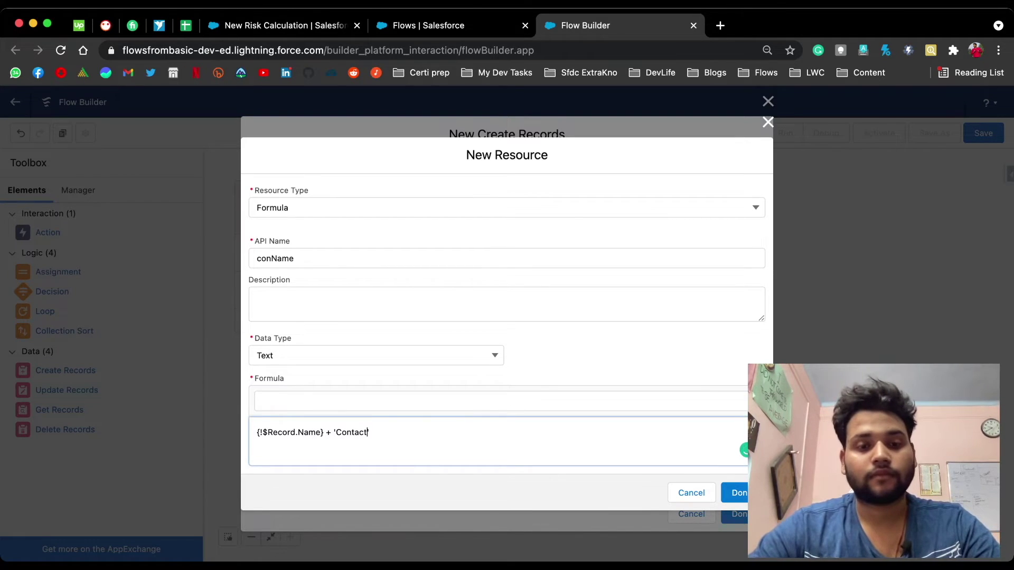
pyautogui.click(736, 492)
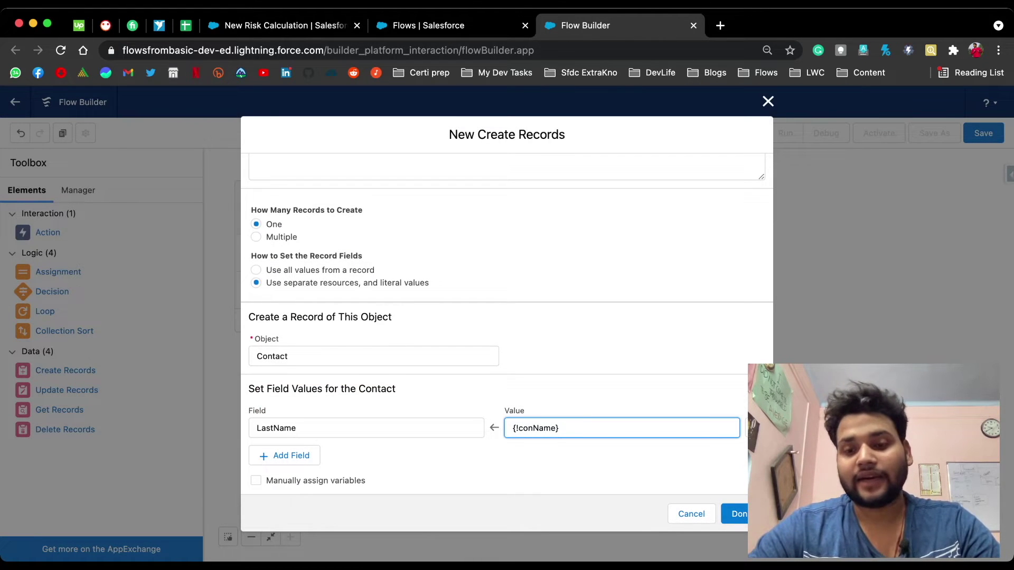
# - Finish the Contact Record element and line it up beside the Account Record element on the canvas
pyautogui.click(743, 514)
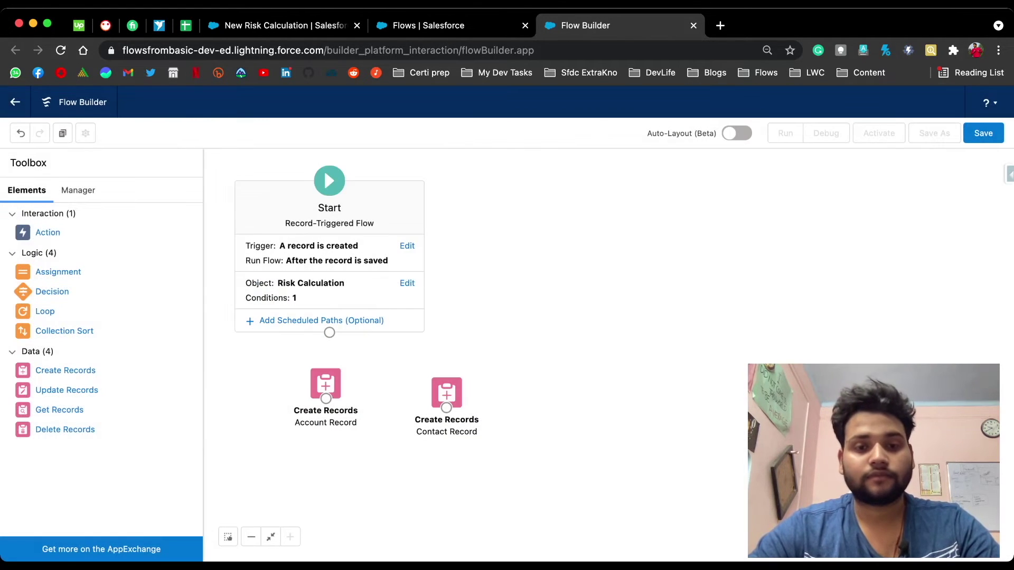
pyautogui.moveTo(447, 393); pyautogui.dragTo(445, 387)
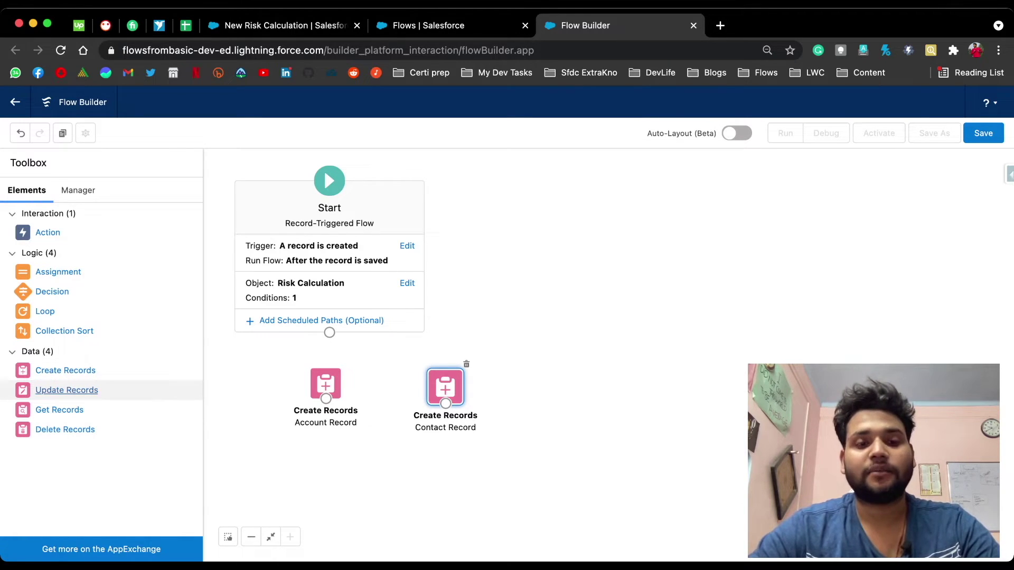
# - Add an Update Records element labelled "Update Custom Object Record" to the flow
pyautogui.click(67, 390)
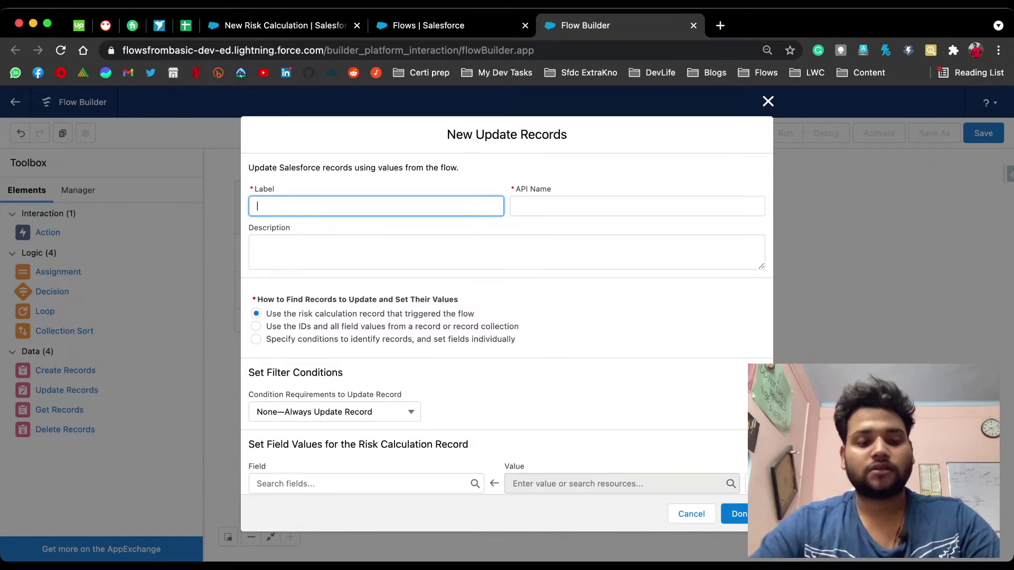
pyautogui.write('Update ')
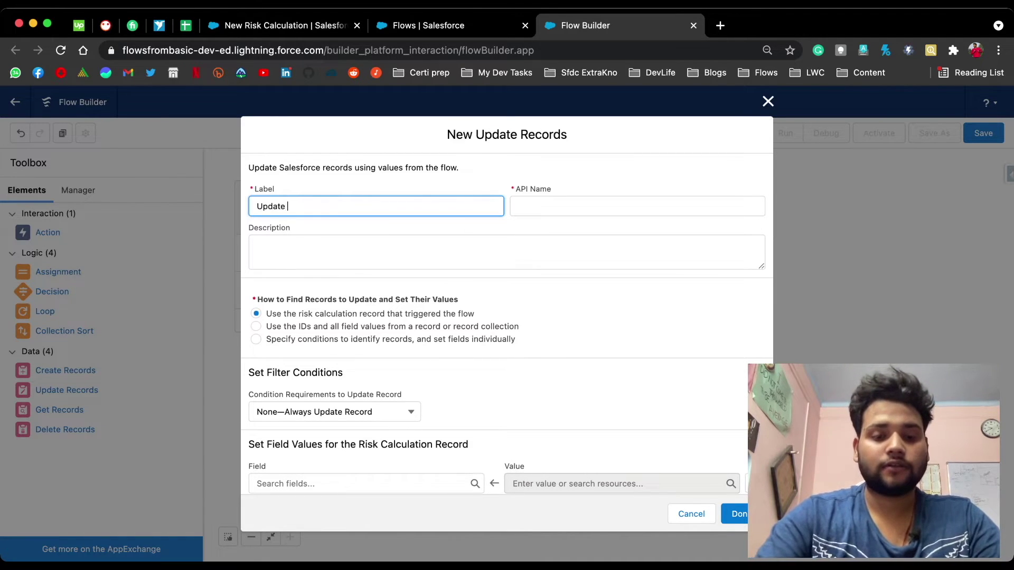
pyautogui.write('Custom')
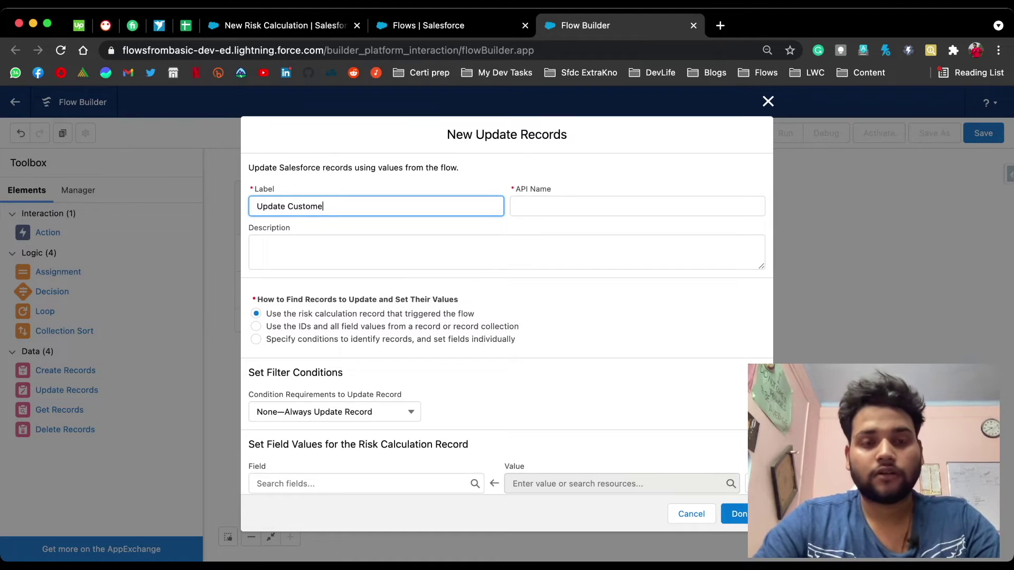
pyautogui.write(' O')
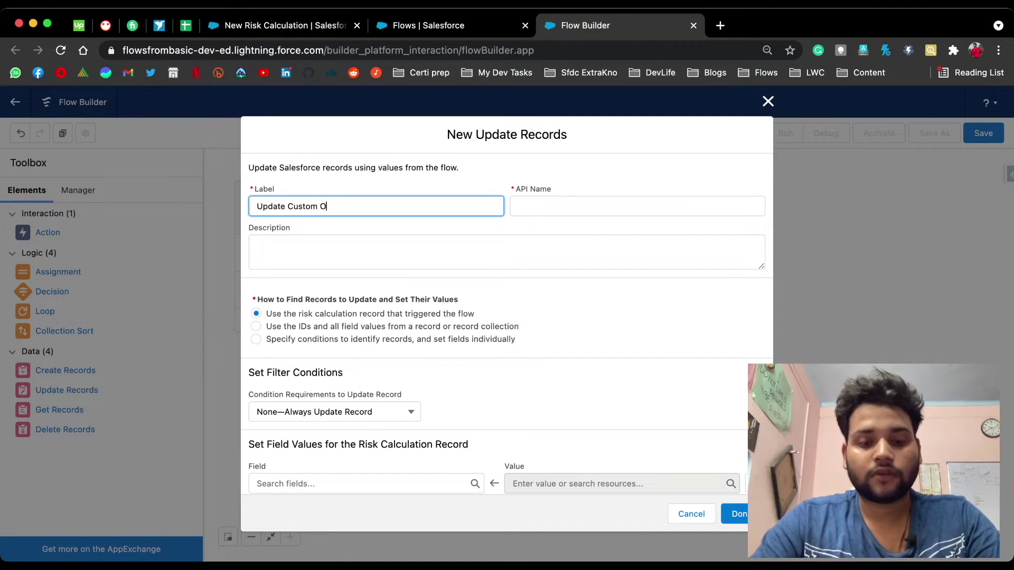
pyautogui.write('bnject Record')
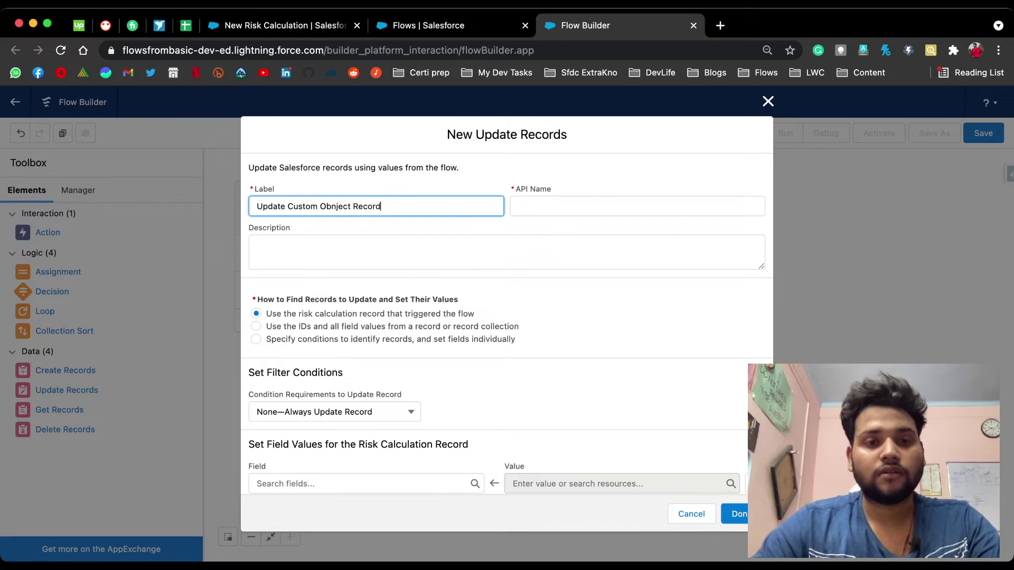
pyautogui.press('BackSpace')
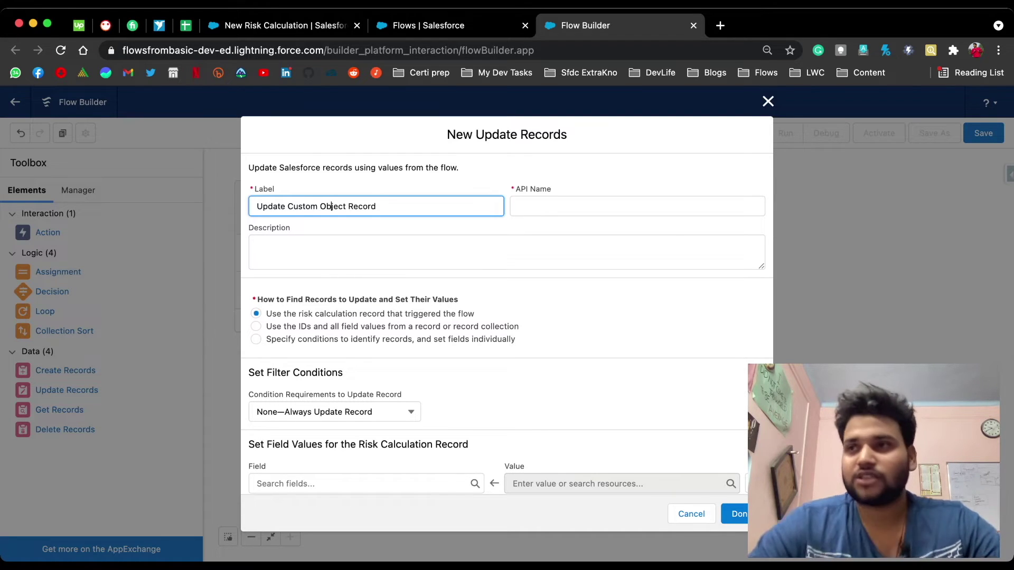
pyautogui.click(551, 206)
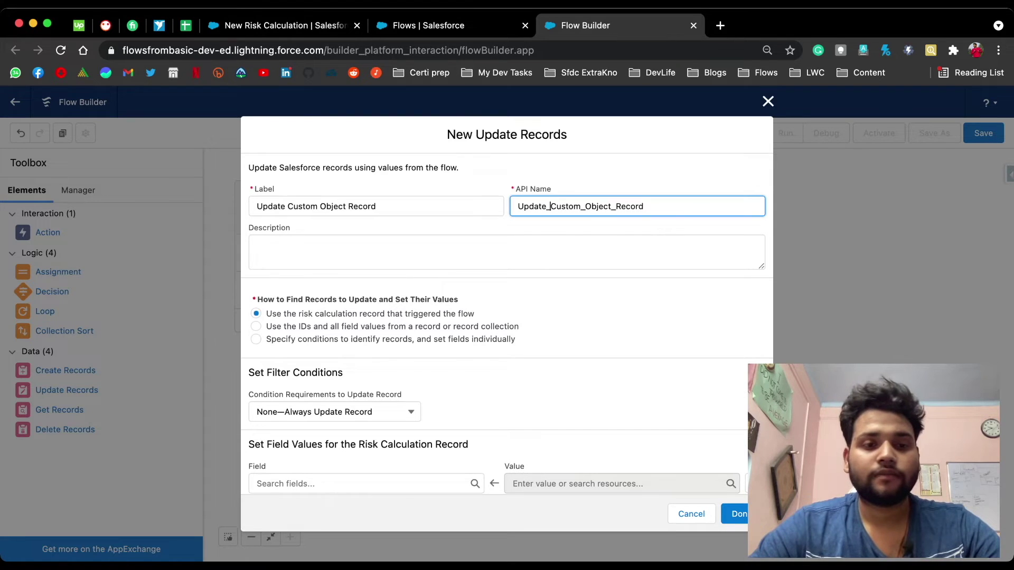
# - Have the update element specify conditions to identify records and set fields individually, with Risk Calculation as the object
pyautogui.click(256, 340)
pyautogui.click(321, 445)
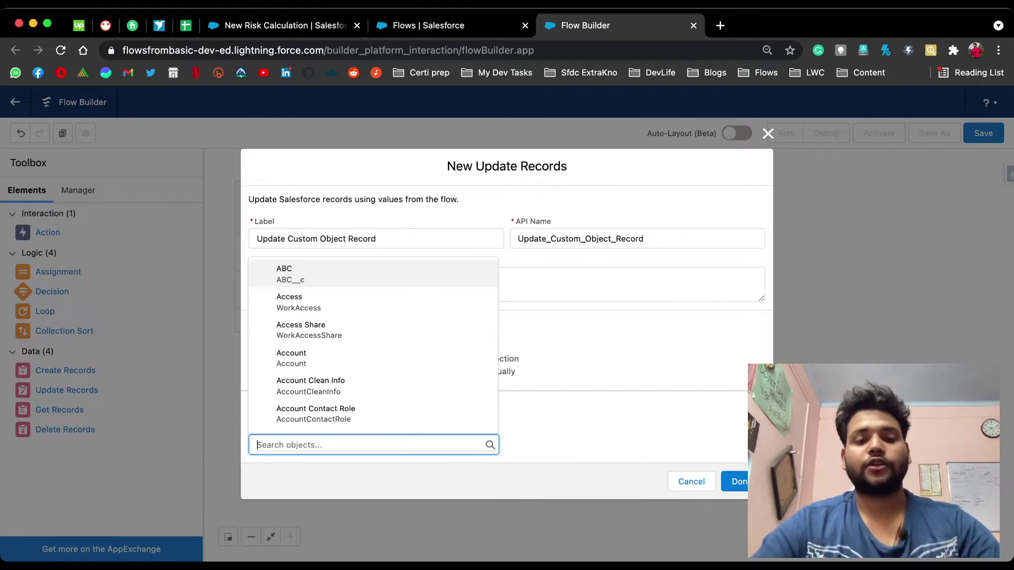
pyautogui.write('risk')
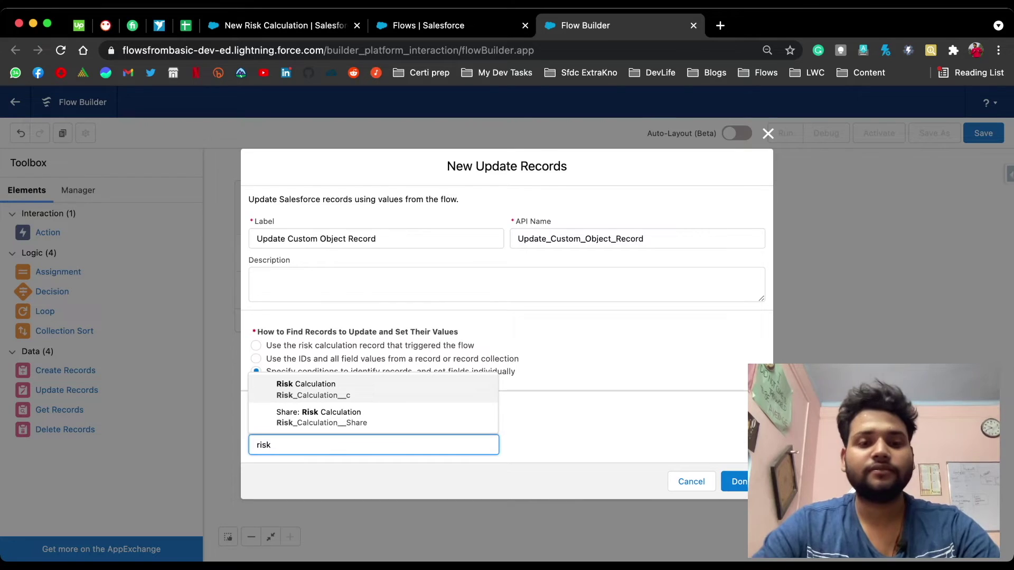
pyautogui.press('Return')
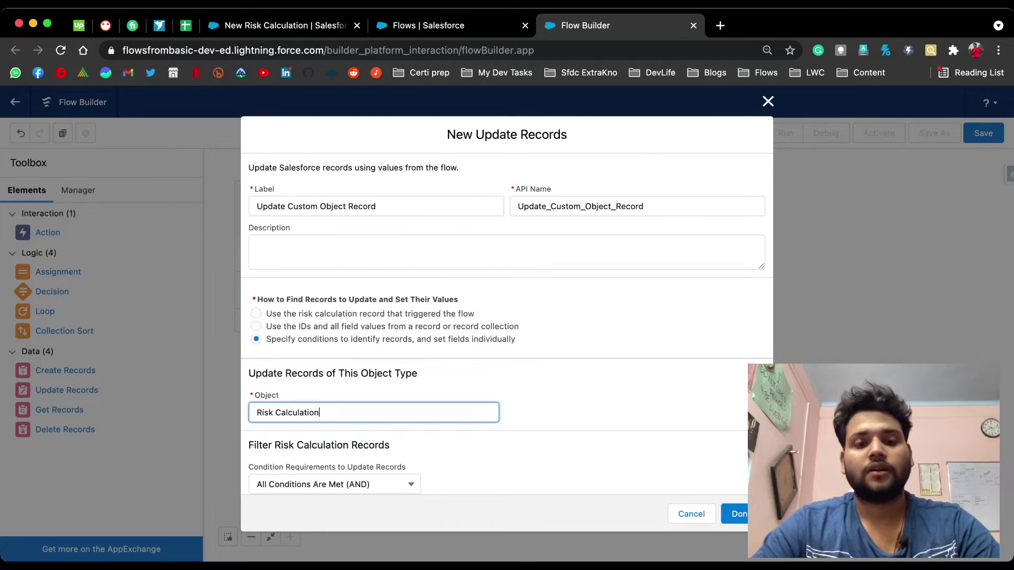
pyautogui.scroll(-3, 507, 328)
pyautogui.click(580, 295)
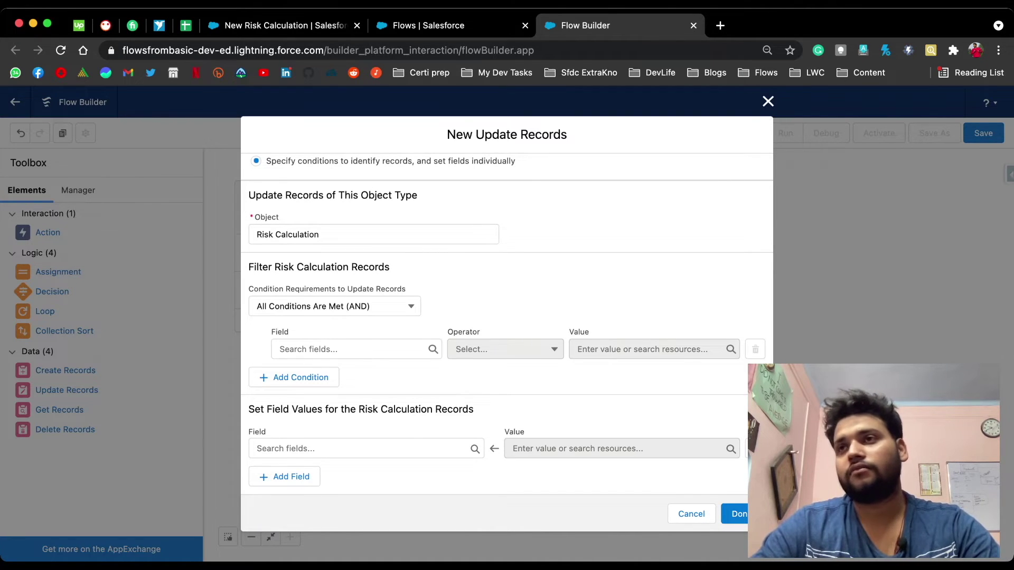
# - Filter the Risk Calculation records to those whose Id equals the triggering record's ID, {!$Record.Id}
pyautogui.click(357, 349)
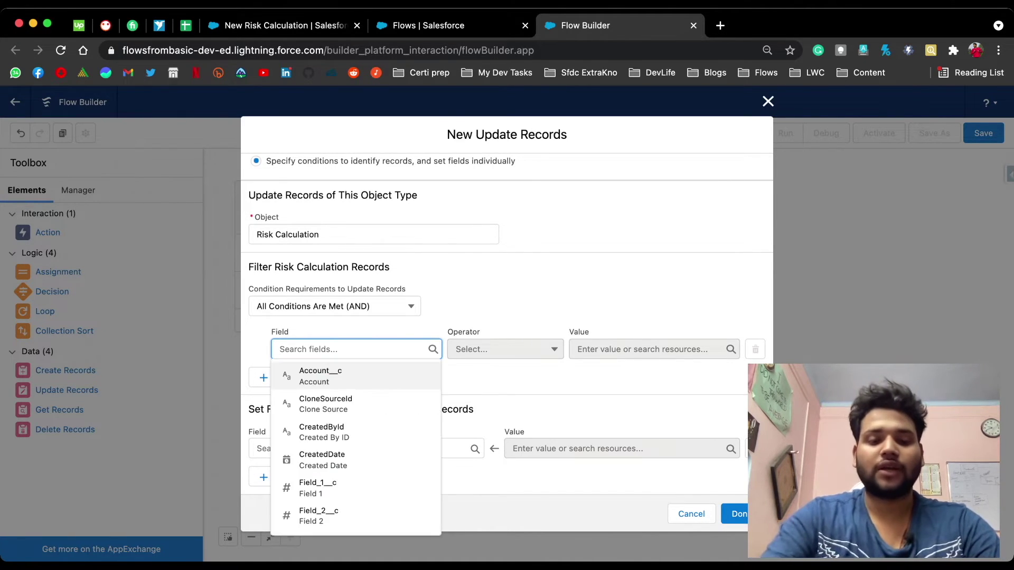
pyautogui.write('id')
pyautogui.press('Down')
pyautogui.press('Down')
pyautogui.press('Return')
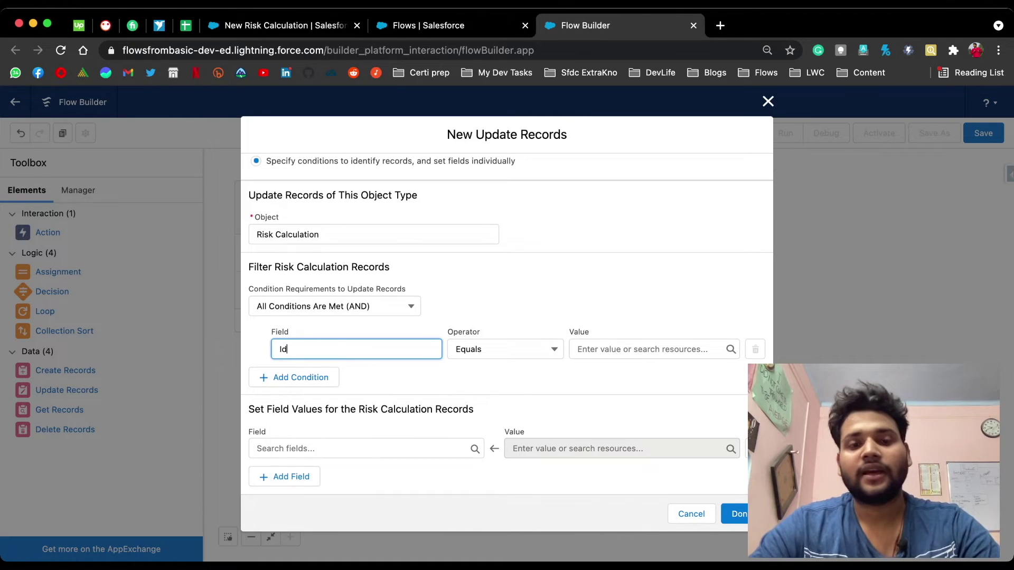
pyautogui.click(653, 349)
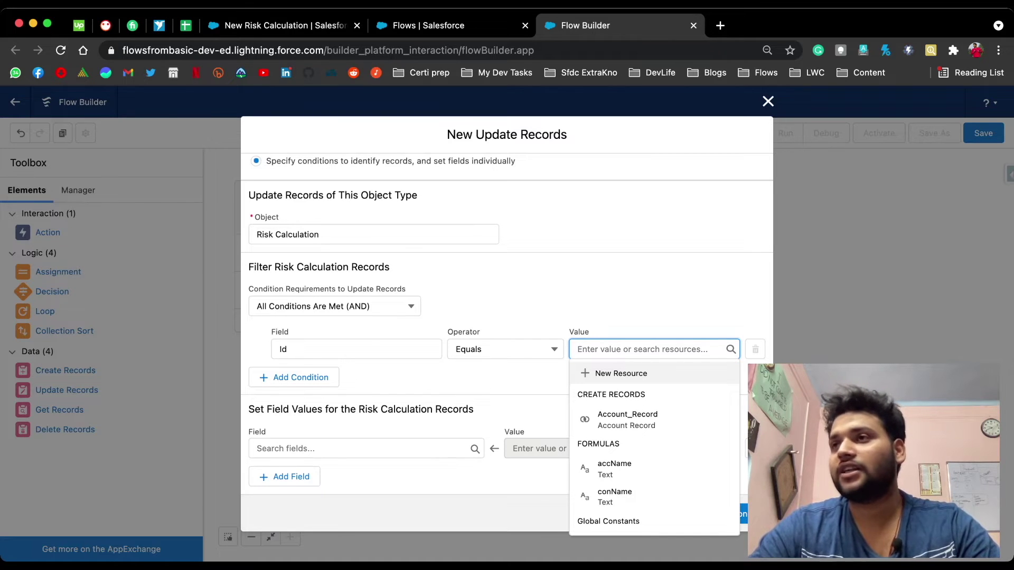
pyautogui.scroll(-5, 655, 481)
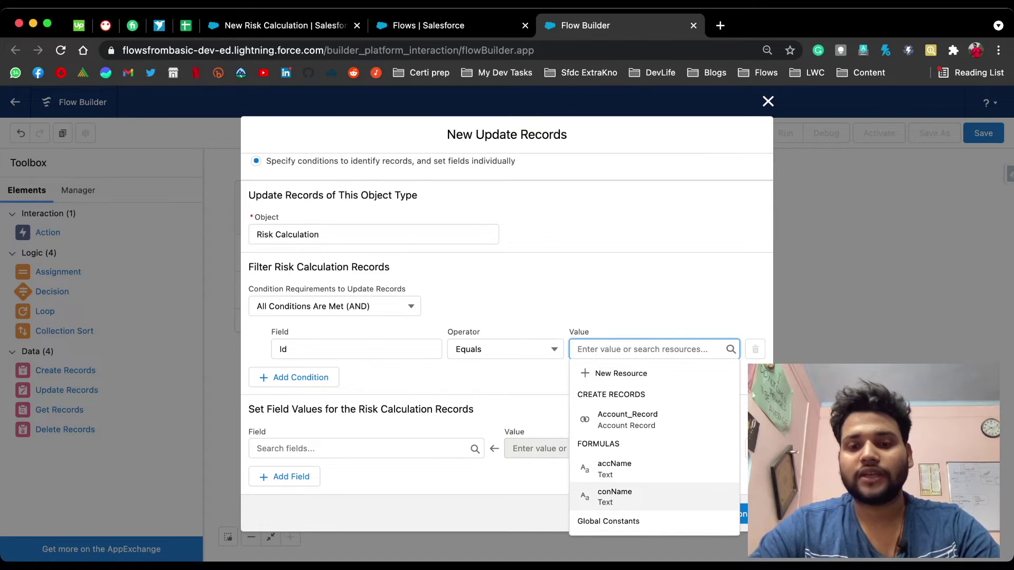
pyautogui.scroll(-3, 655, 479)
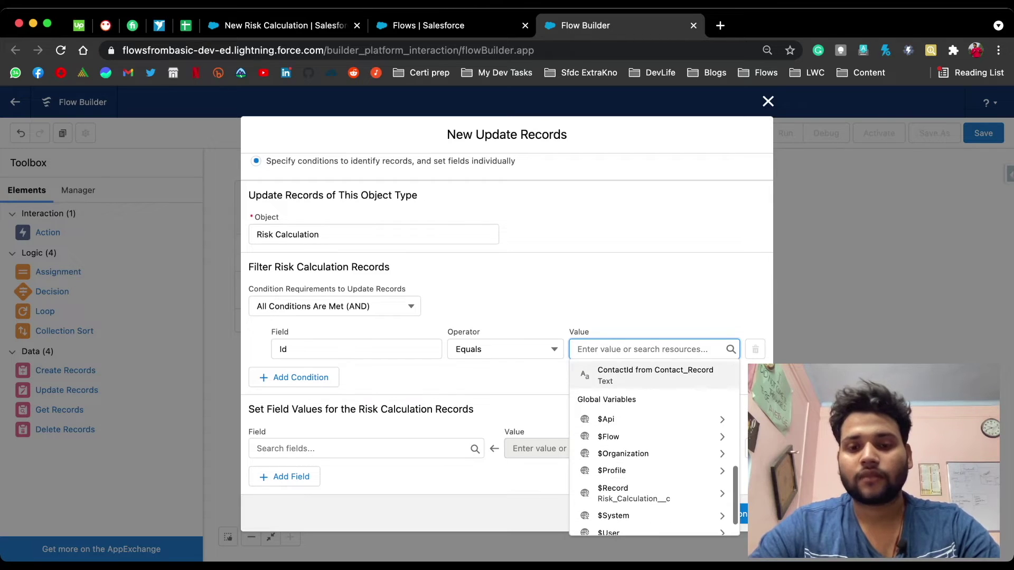
pyautogui.click(655, 491)
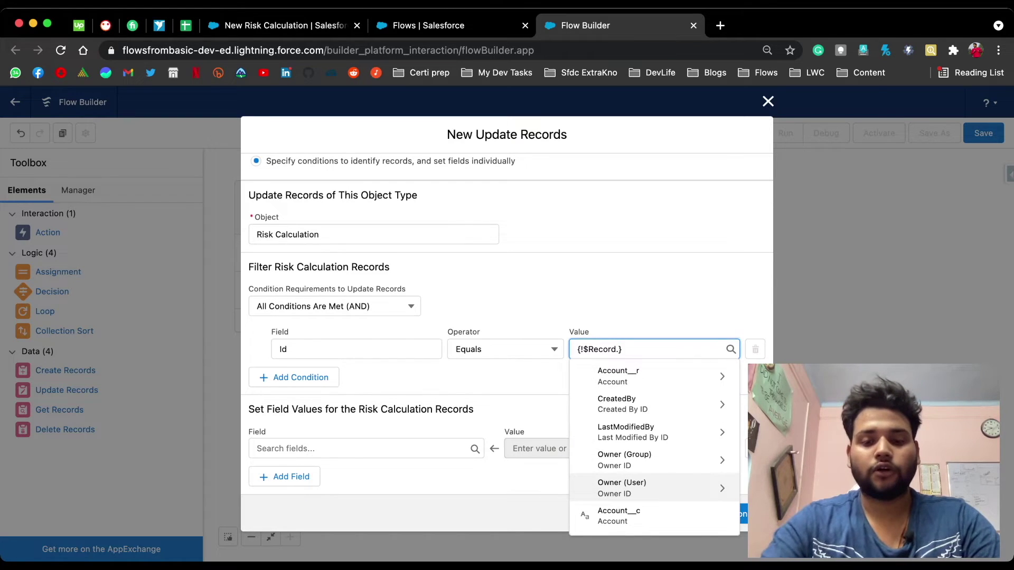
pyautogui.write('Id')
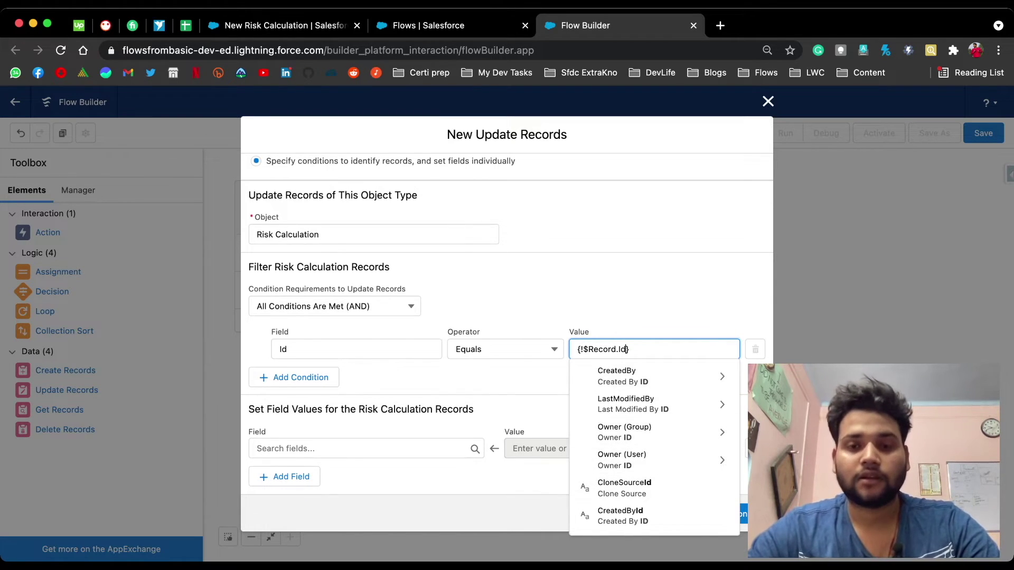
pyautogui.press('Tab')
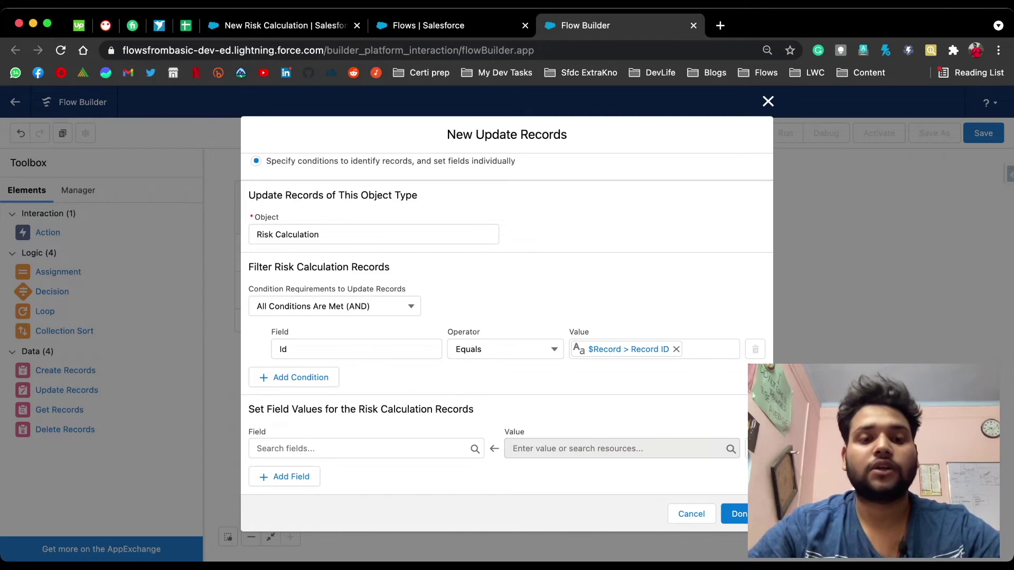
# - Set the Account__c field of the matching Risk Calculation record to the accId variable and finish the update element
pyautogui.click(365, 449)
pyautogui.write('Acc')
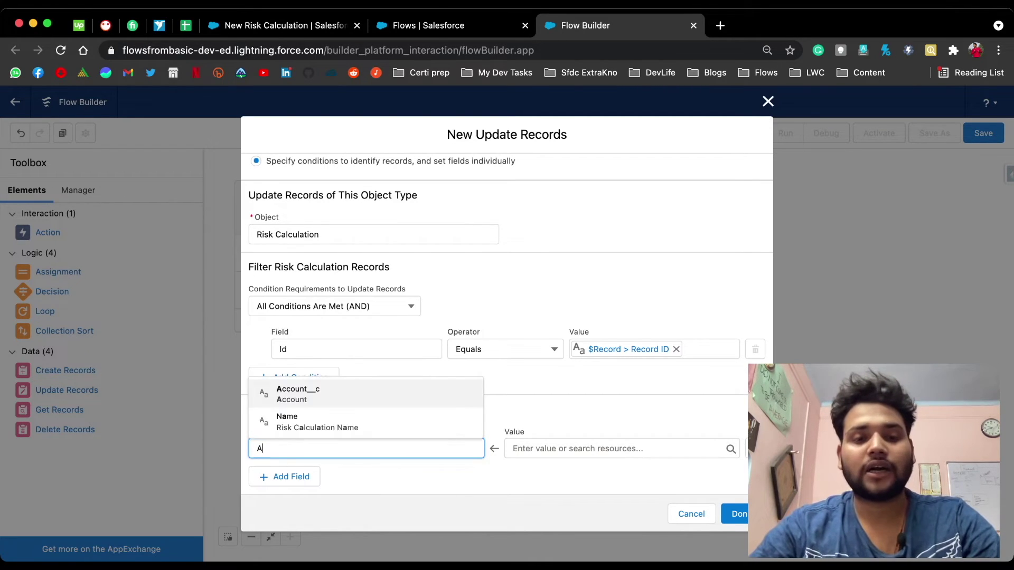
pyautogui.press('Down')
pyautogui.press('Return')
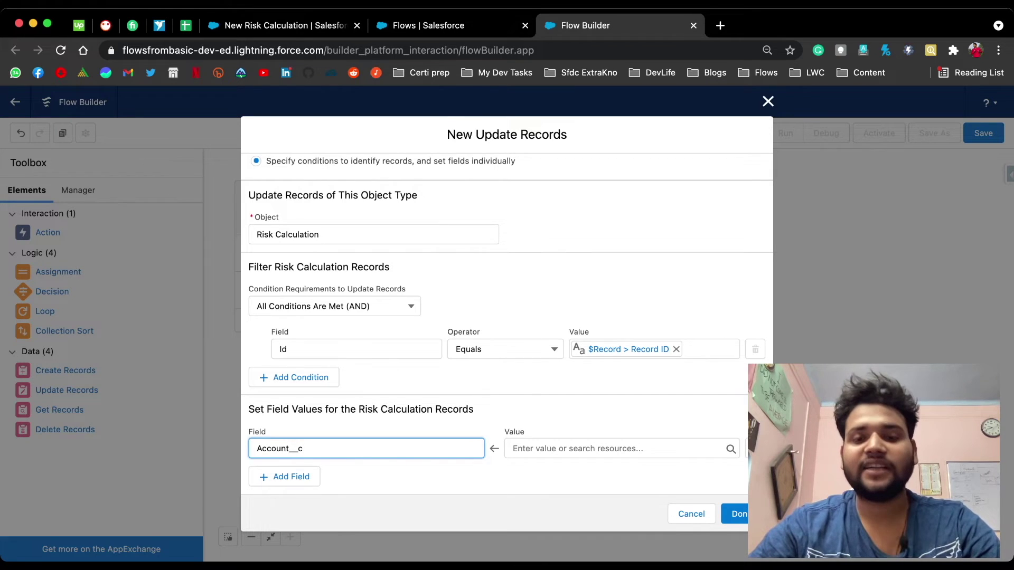
pyautogui.click(622, 449)
pyautogui.scroll(-3, 621, 406)
pyautogui.scroll(-2, 581, 406)
pyautogui.click(544, 289)
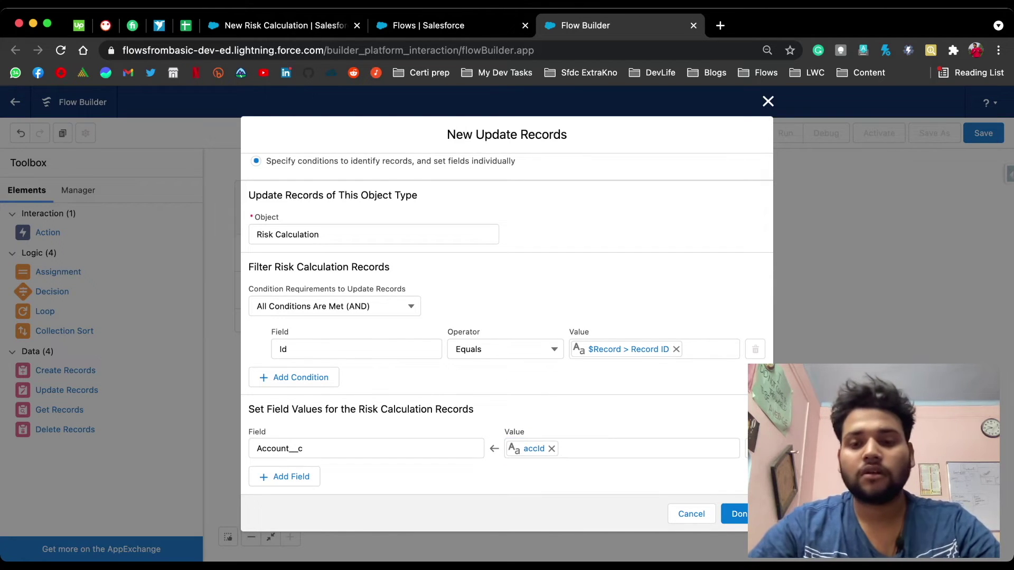
pyautogui.click(735, 513)
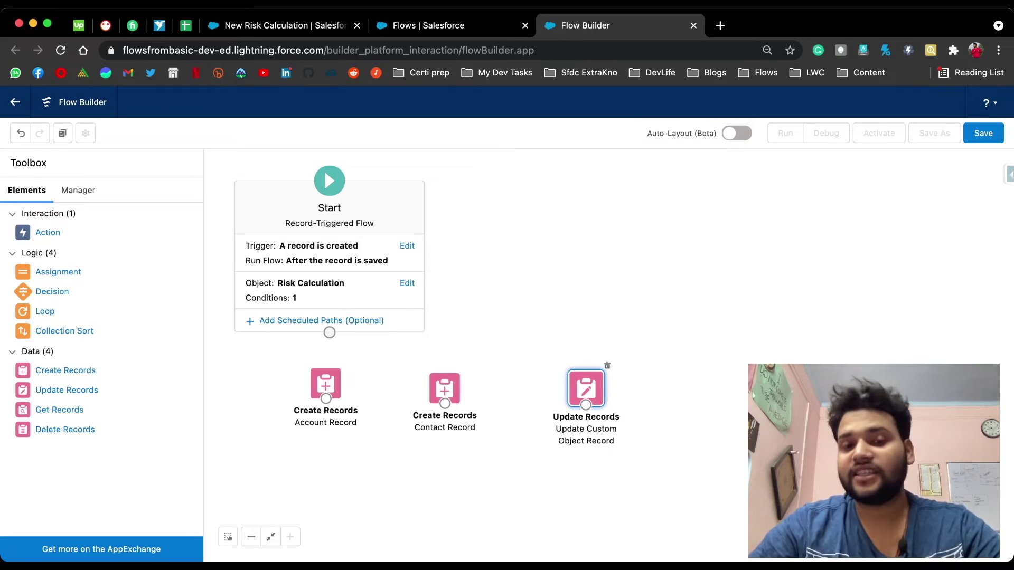
# - Connect Start to Account Record, Account Record to Contact Record, and Contact Record to Update Custom Object Record
pyautogui.moveTo(330, 333); pyautogui.dragTo(586, 405)
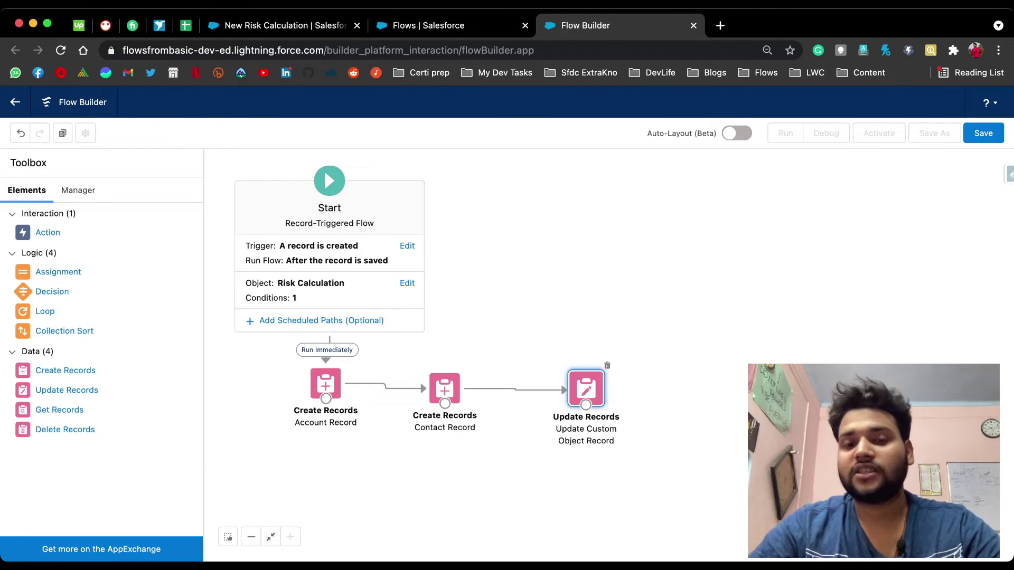
# - Save the flow with the label "Account and Contact by Custom Record" and activate it
pyautogui.click(984, 133)
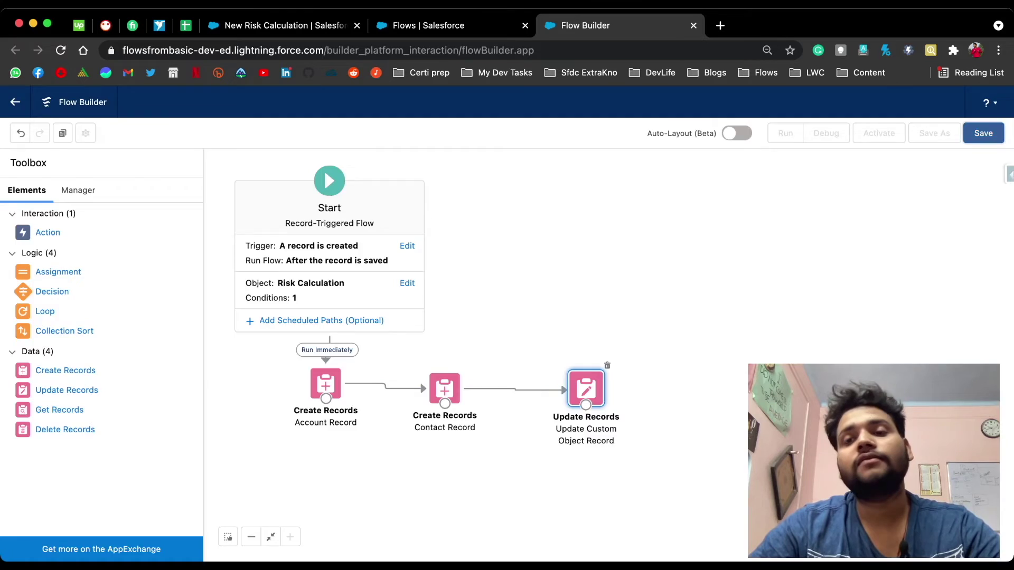
pyautogui.write('A')
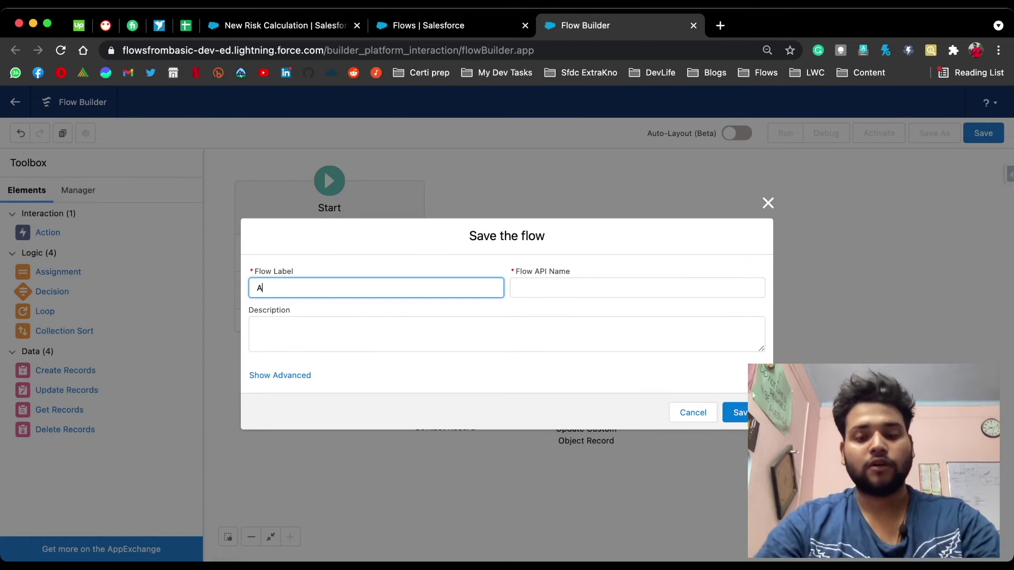
pyautogui.write('ccount and C')
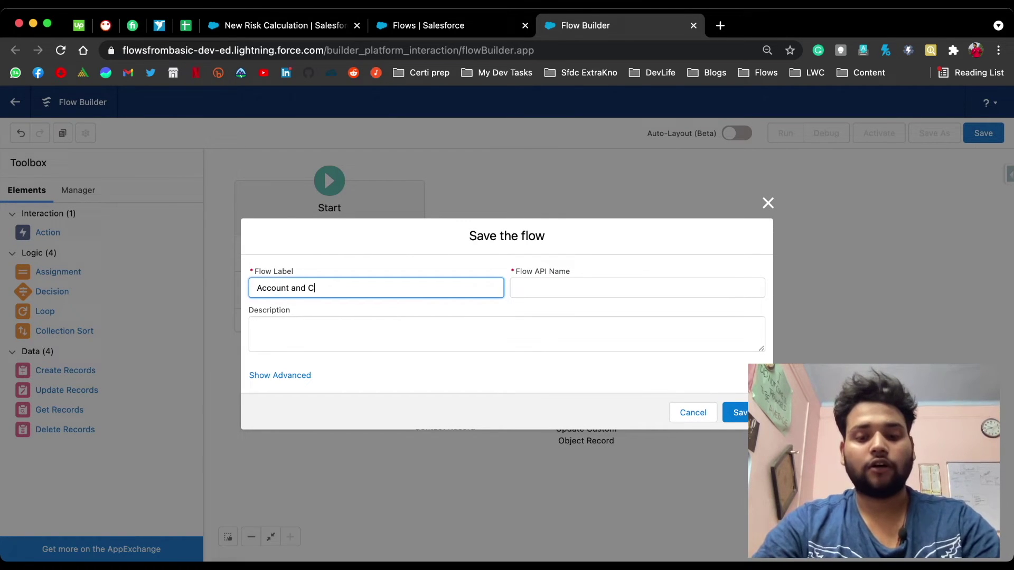
pyautogui.write('ontact by ')
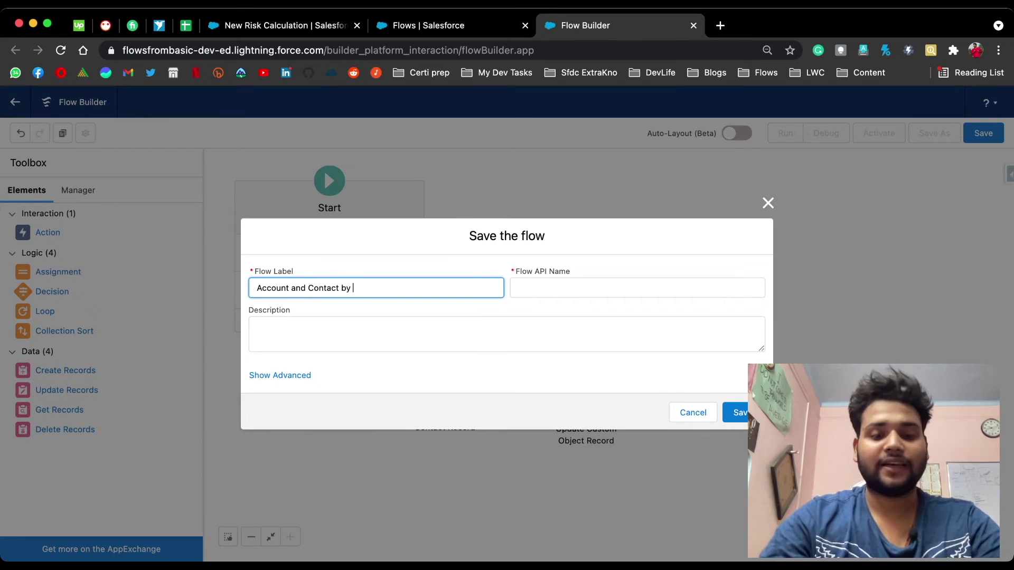
pyautogui.write('Custom Record')
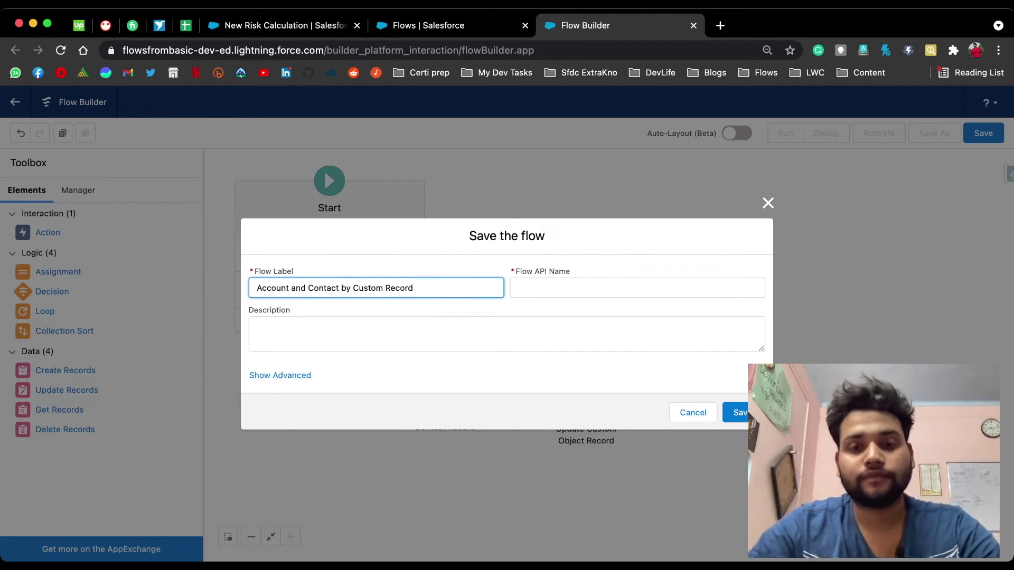
pyautogui.press('Tab')
pyautogui.click(738, 413)
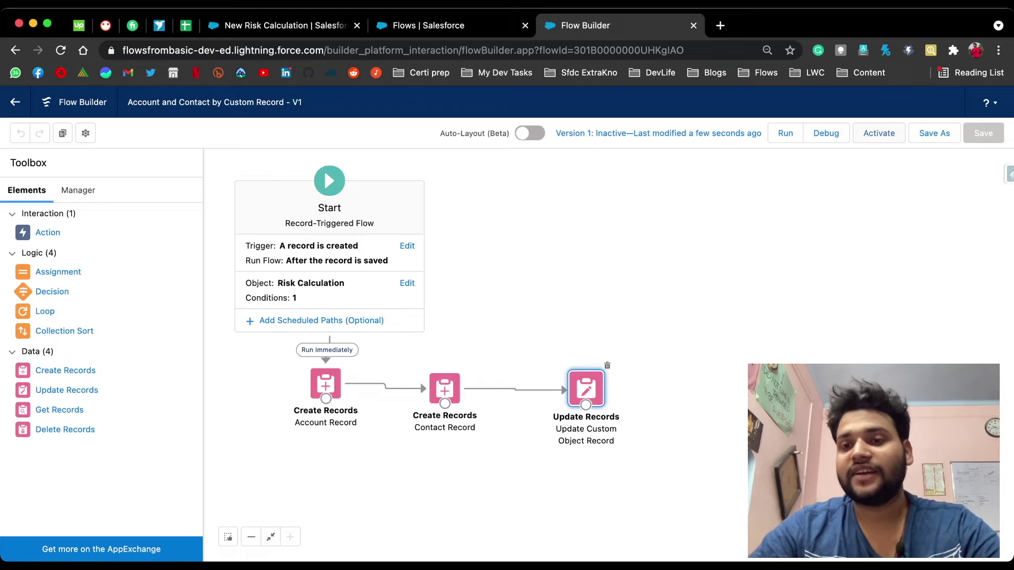
pyautogui.click(879, 133)
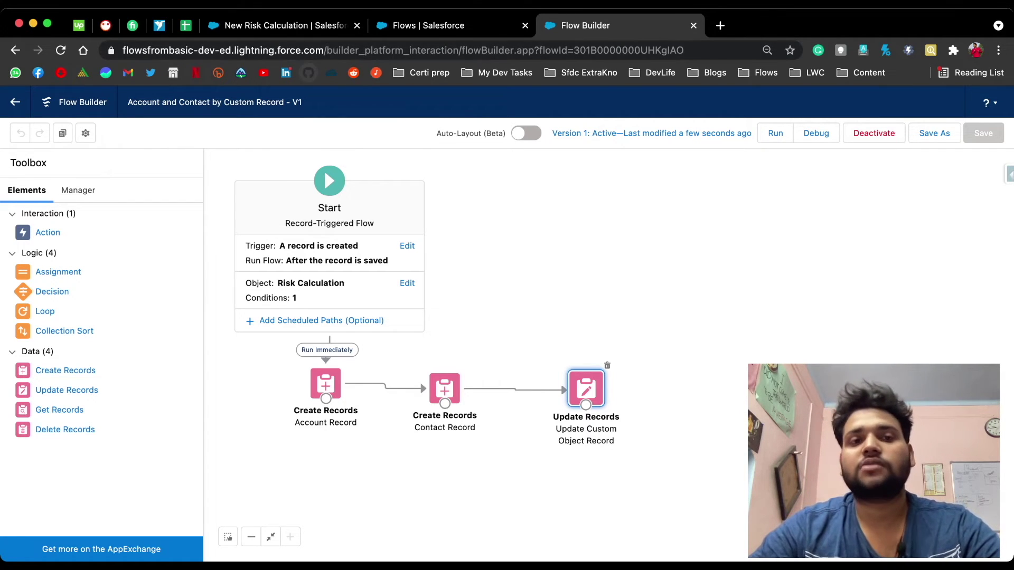
# - Discard the open Risk Calculation form and create a new Risk Calculation record named Thunder with no Account
pyautogui.hotkey('ctrl', 'shift', 'Tab')
pyautogui.hotkey('ctrl', 'shift', 'Tab')
pyautogui.click(768, 101)
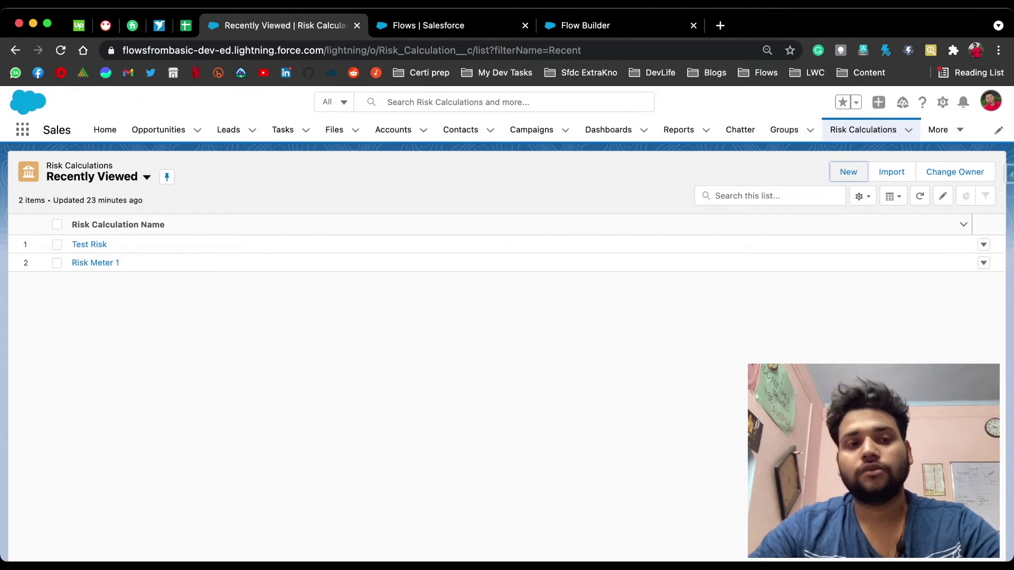
pyautogui.click(848, 172)
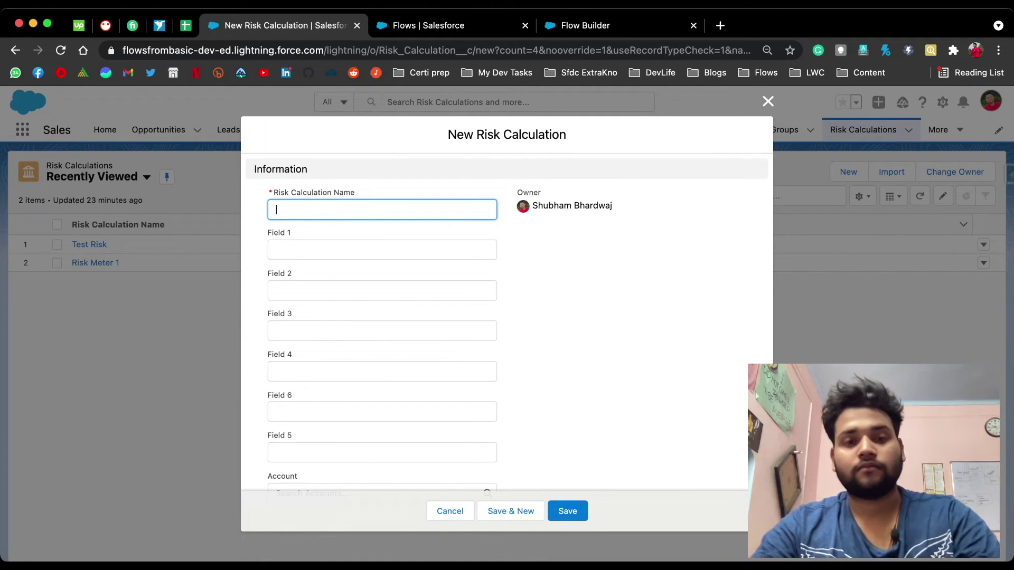
pyautogui.write('Thid')
pyautogui.press('BackSpace')
pyautogui.press('BackSpace')
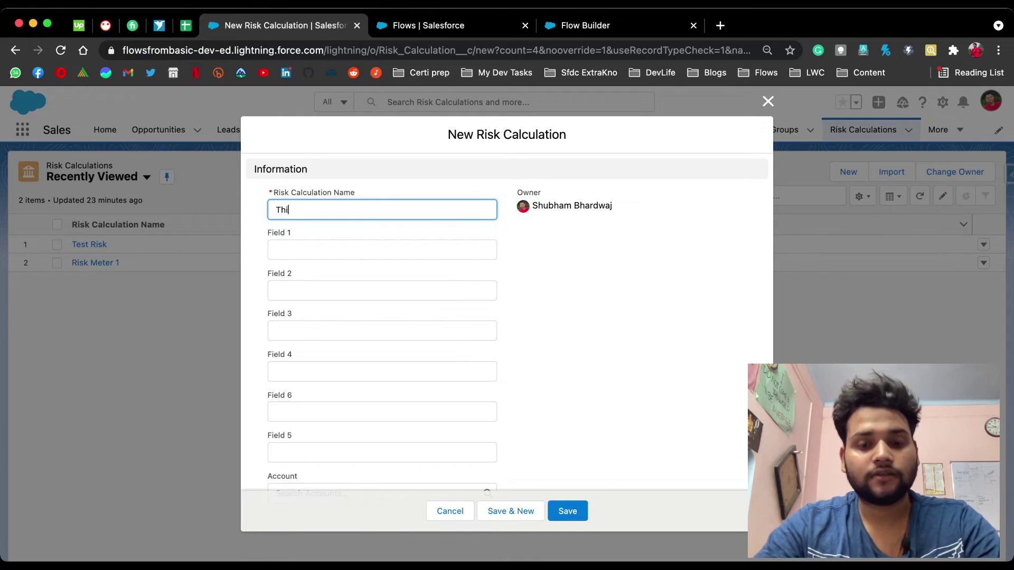
pyautogui.write('under')
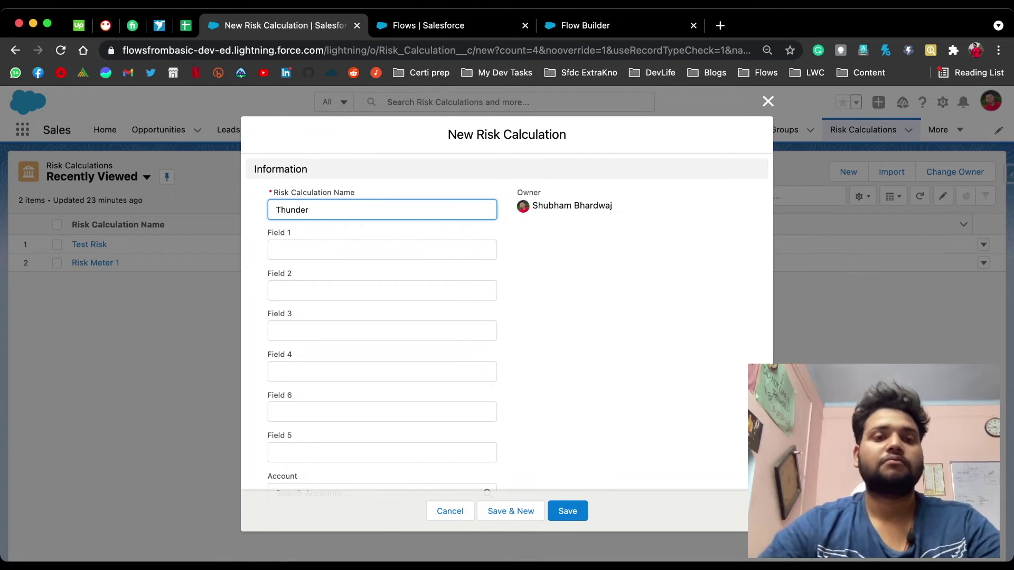
pyautogui.press('Tab')
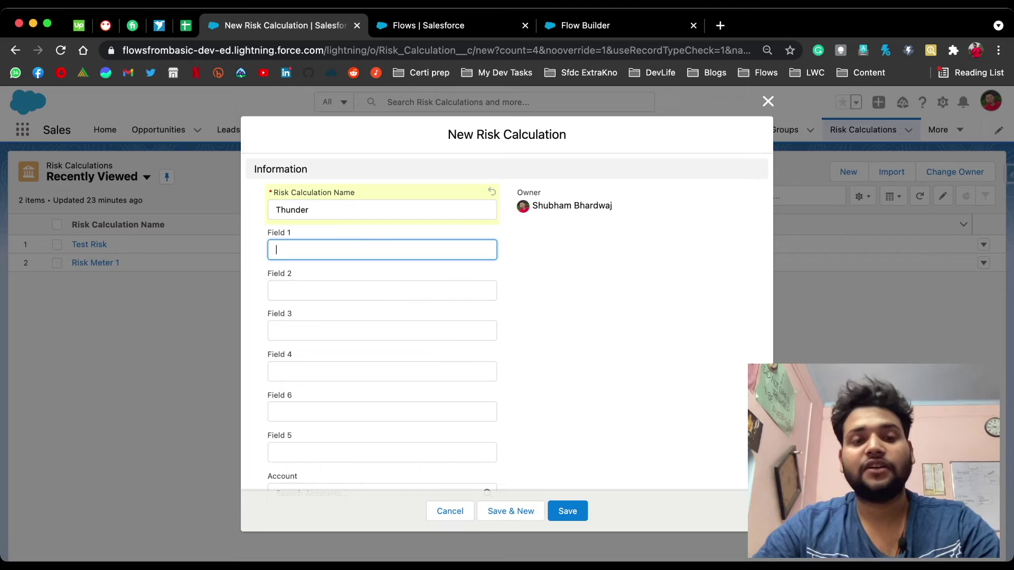
pyautogui.scroll(-2, 507, 317)
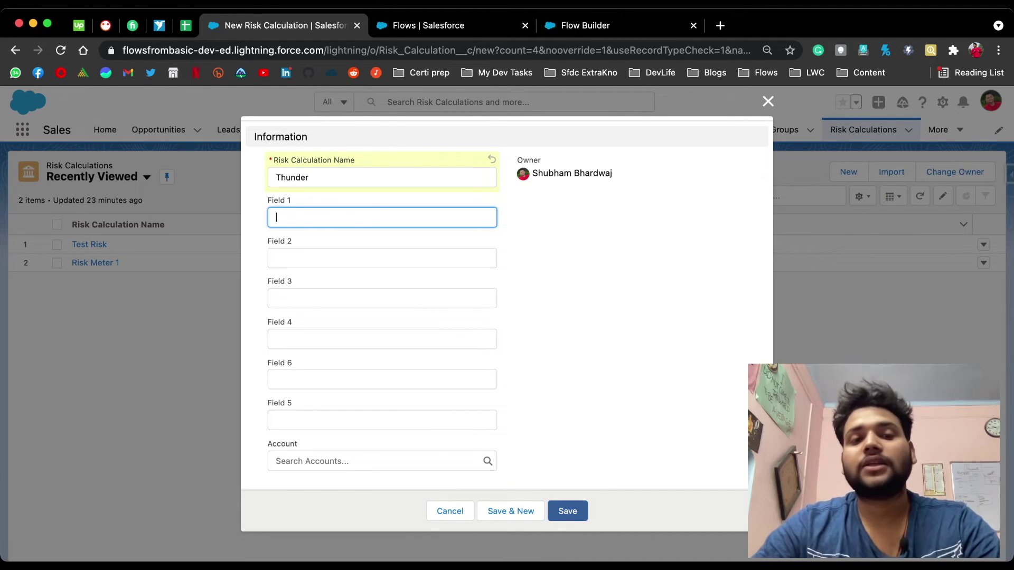
pyautogui.click(568, 511)
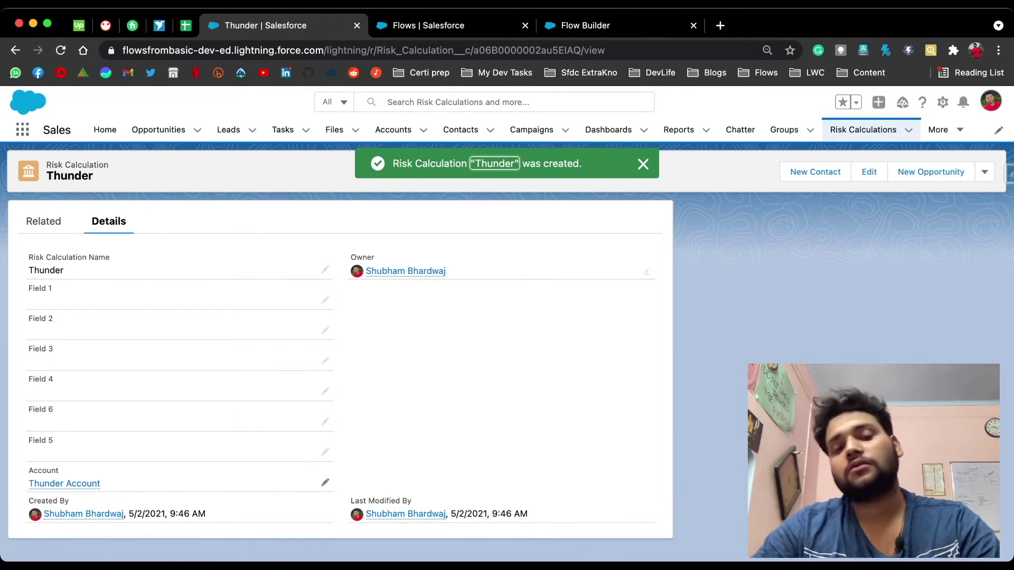
# - Inspect the Thunder record's linked Account and check the details of the Thunder Contact record, including its Account Name
pyautogui.moveTo(87, 484)
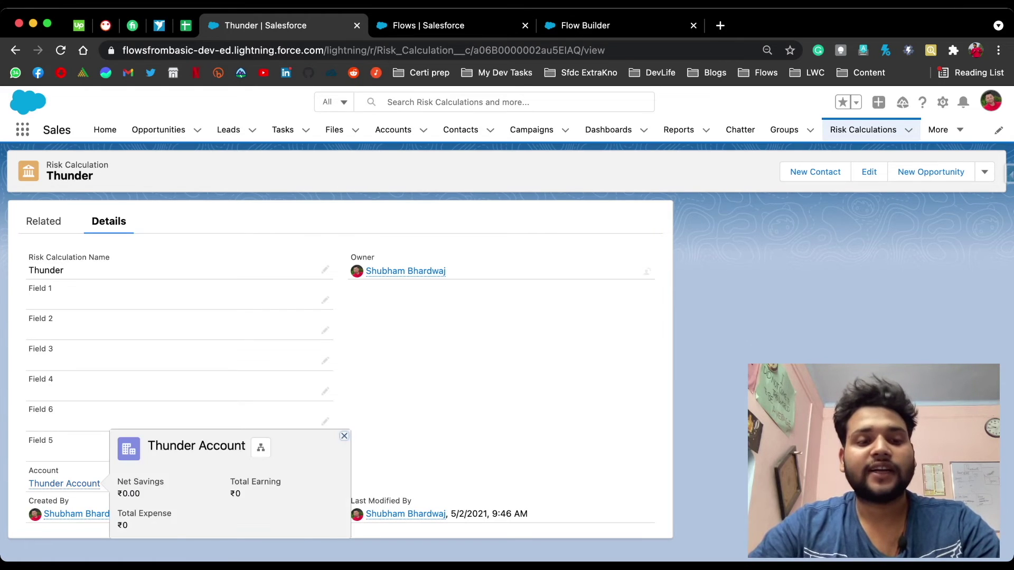
pyautogui.click(64, 484)
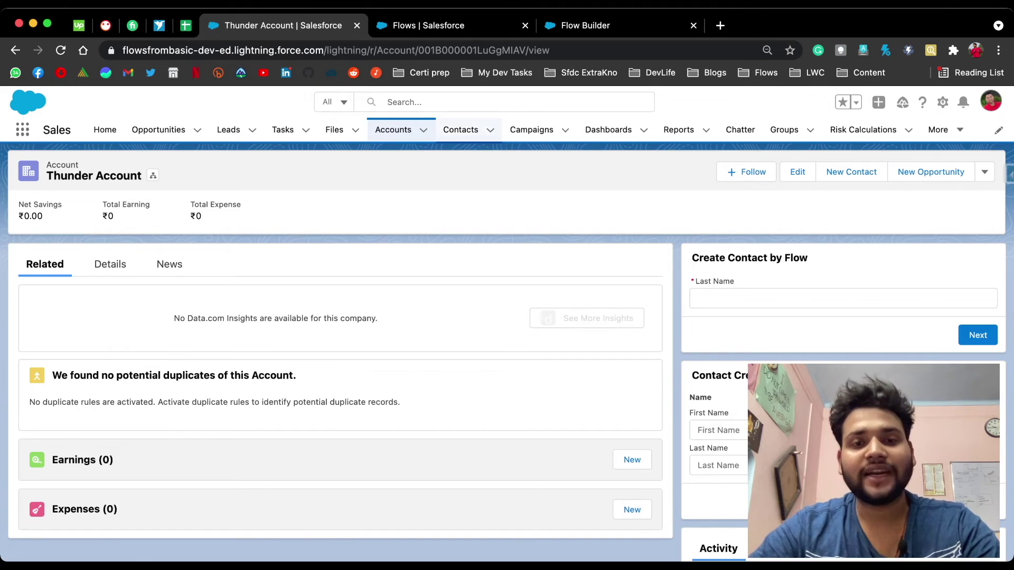
pyautogui.click(461, 130)
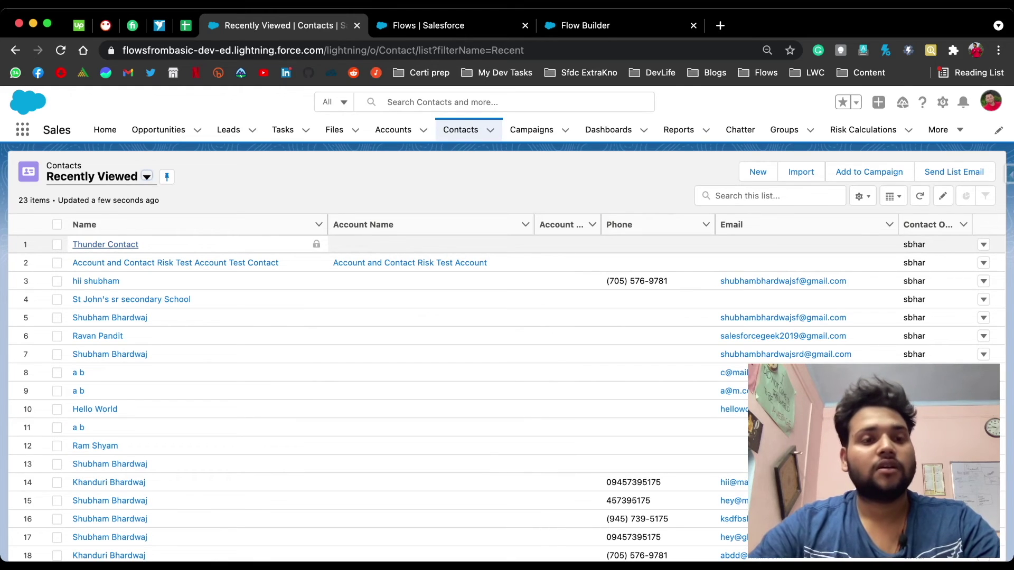
pyautogui.click(105, 244)
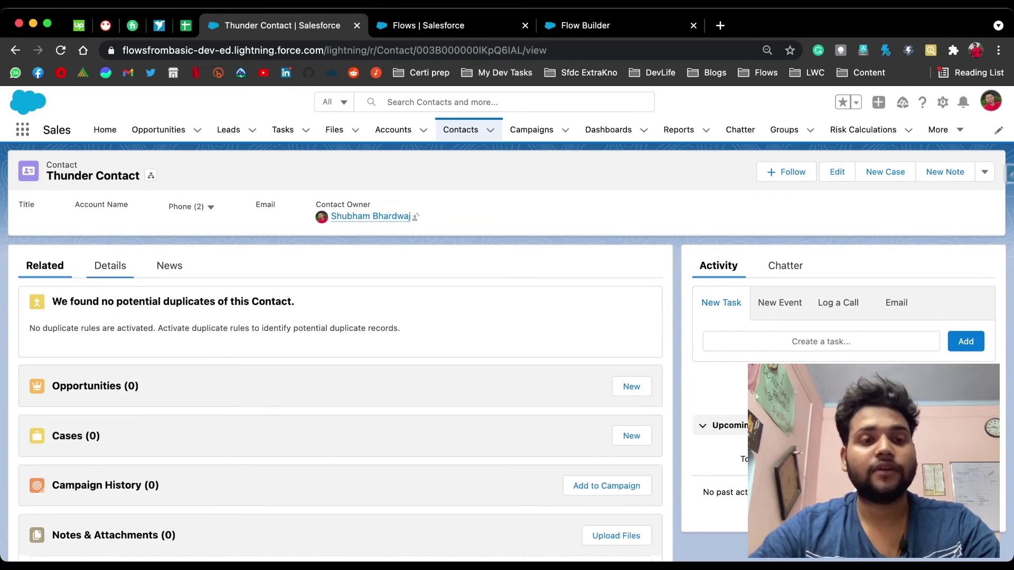
pyautogui.click(110, 265)
pyautogui.scroll(-5, 338, 369)
pyautogui.scroll(3, 338, 369)
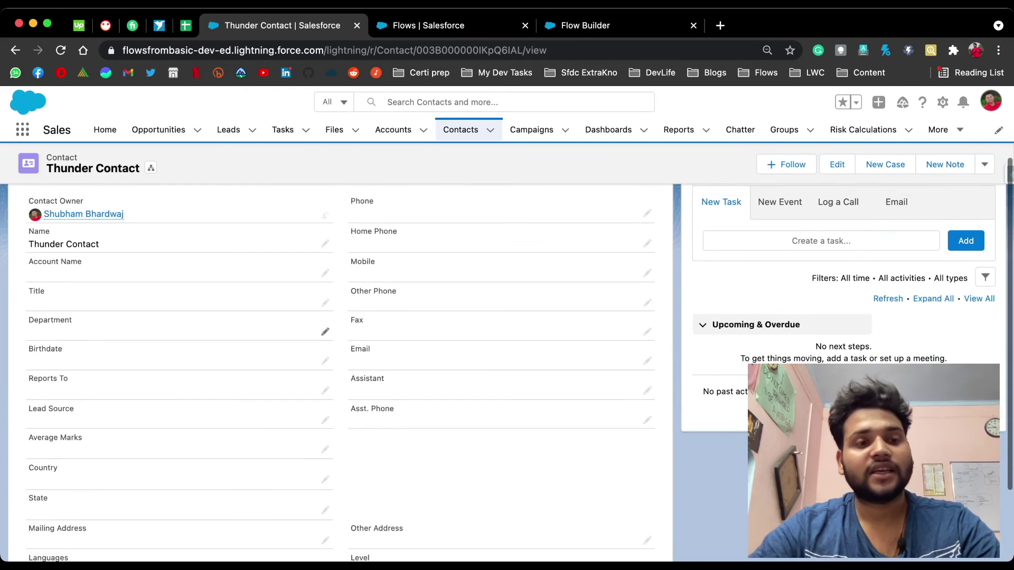
pyautogui.scroll(3, 326, 343)
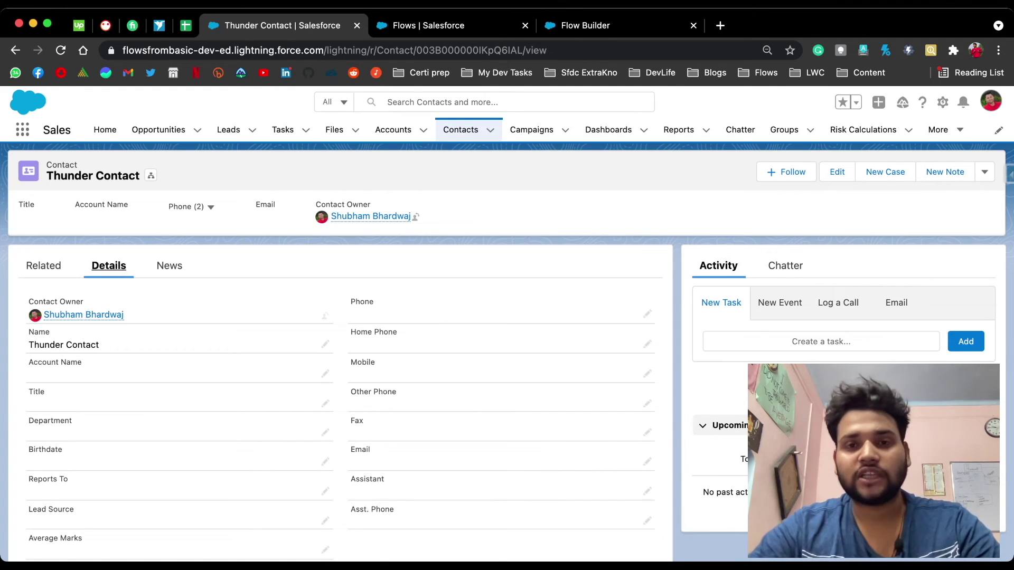
# - Return to the flow and add the AccountId field to the values set by the Contact Record create element
pyautogui.click(607, 26)
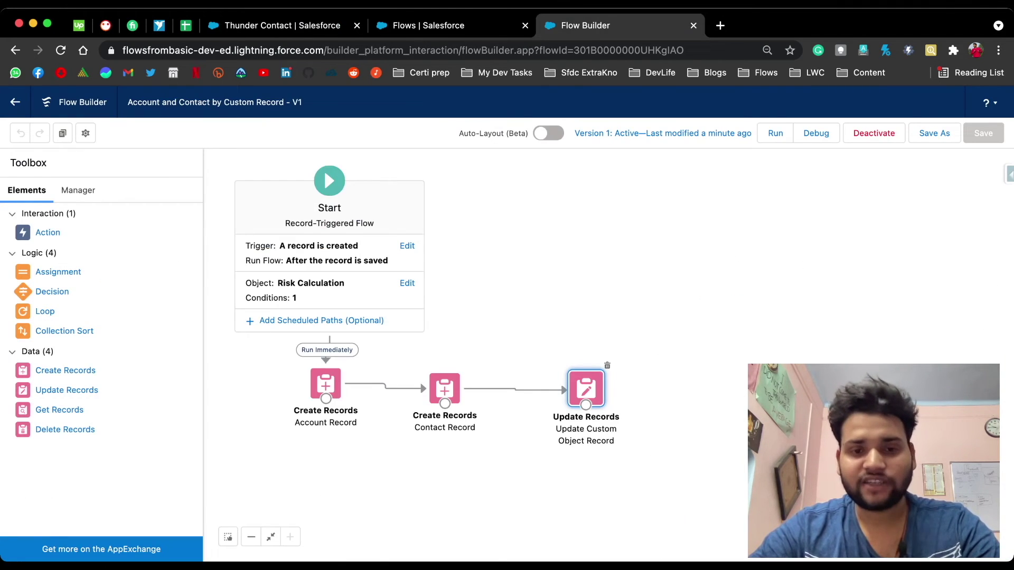
pyautogui.doubleClick(445, 388)
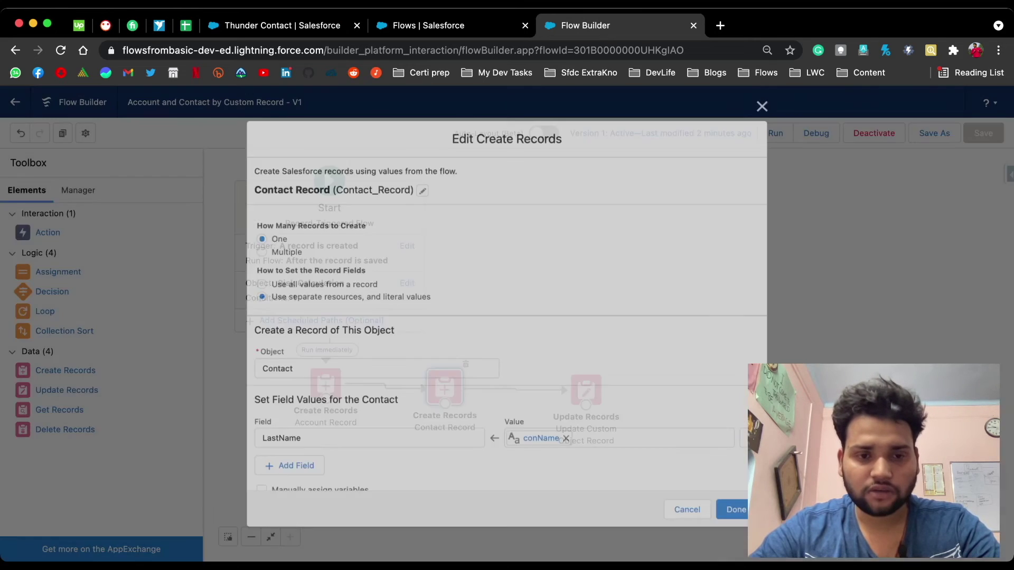
pyautogui.scroll(-1, 507, 324)
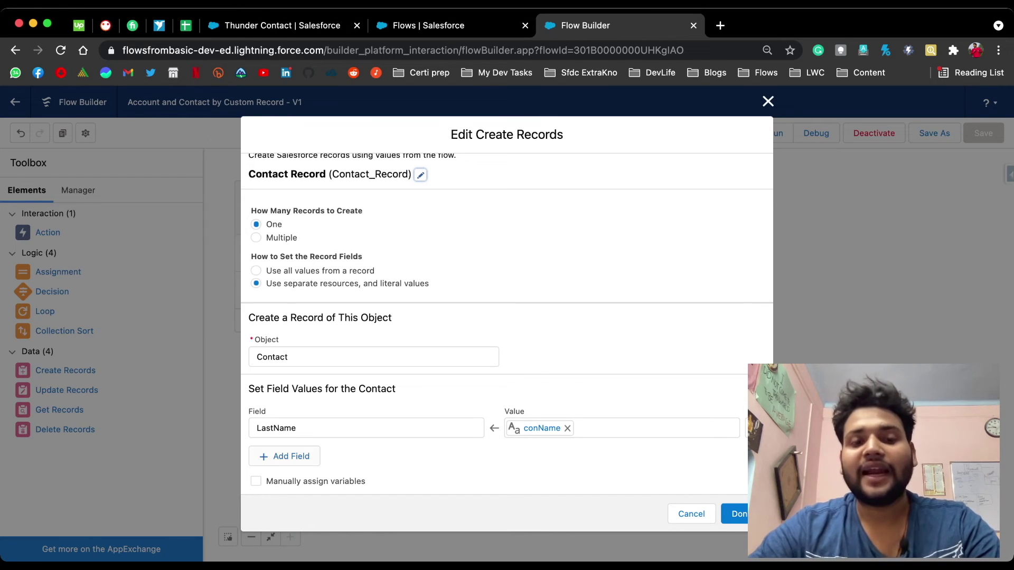
pyautogui.click(284, 457)
pyautogui.click(366, 469)
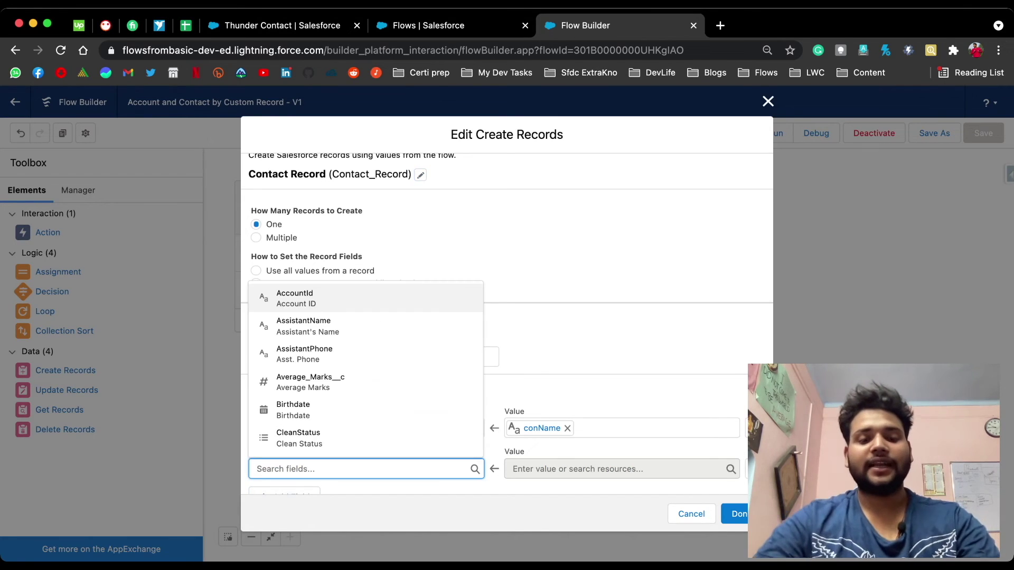
pyautogui.write('acc')
pyautogui.press('Up')
pyautogui.press('Down')
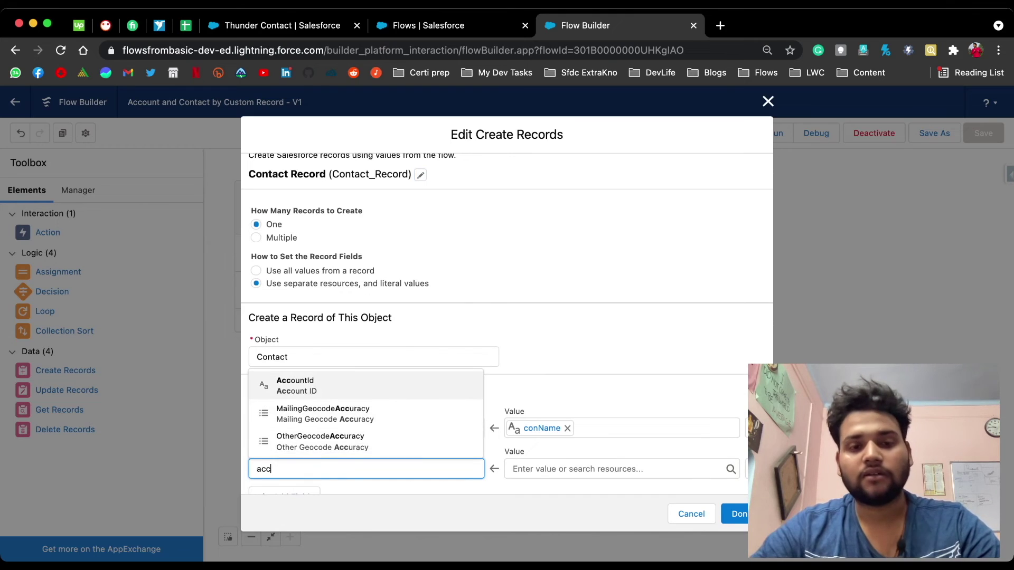
pyautogui.press('Return')
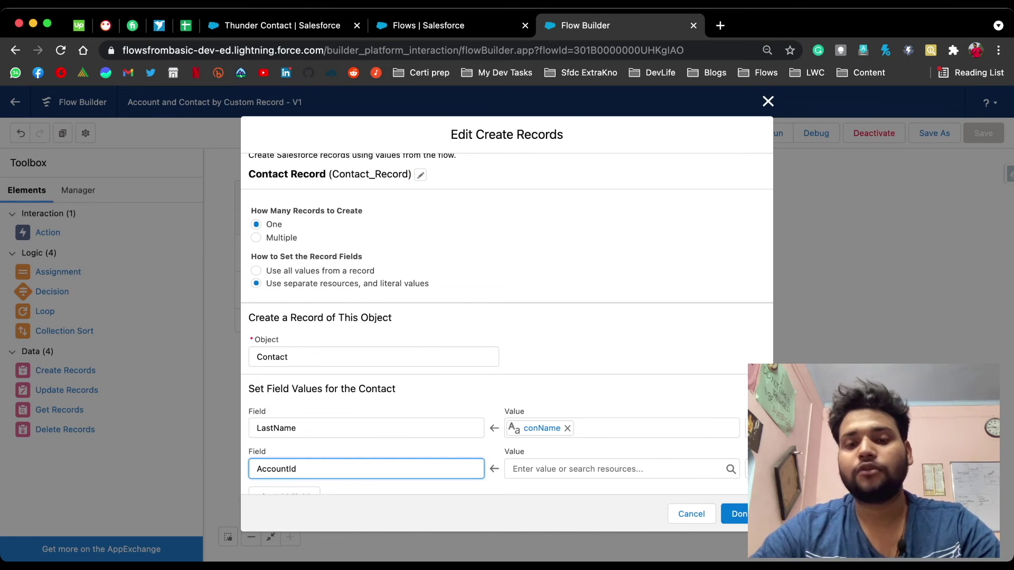
# - Set the contact's AccountId value to the accId variable and finish the create element
pyautogui.press('Tab')
pyautogui.scroll(-5, 622, 370)
pyautogui.press('Up')
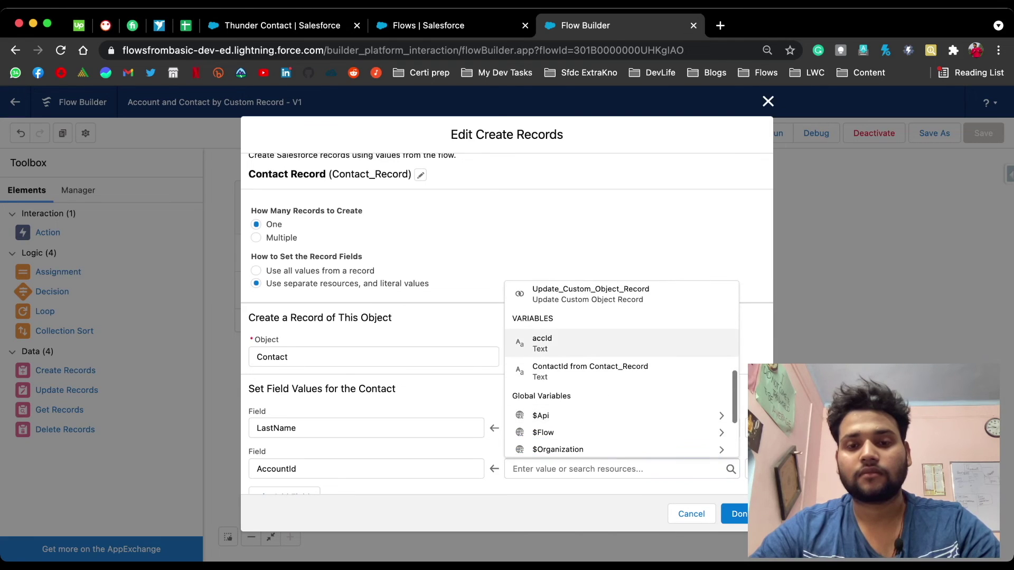
pyautogui.press('Return')
pyautogui.click(740, 514)
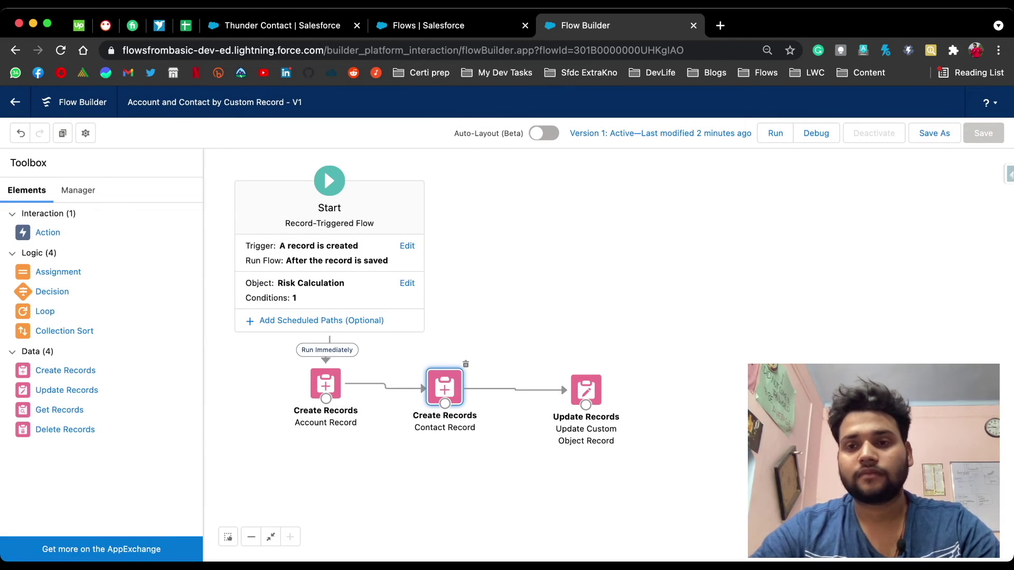
# - Save the flow as a new version under the same label and activate that version
pyautogui.click(934, 133)
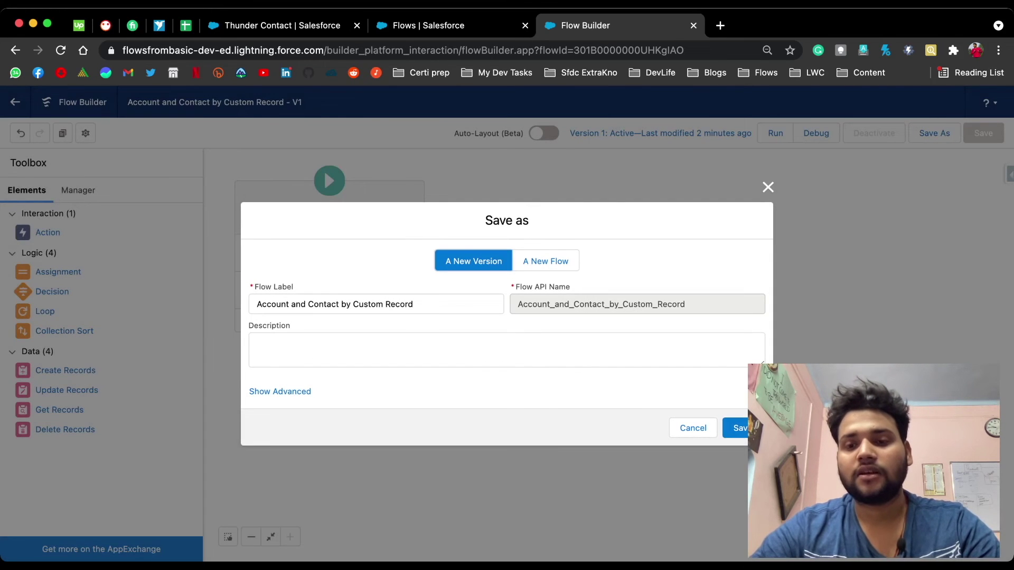
pyautogui.click(737, 428)
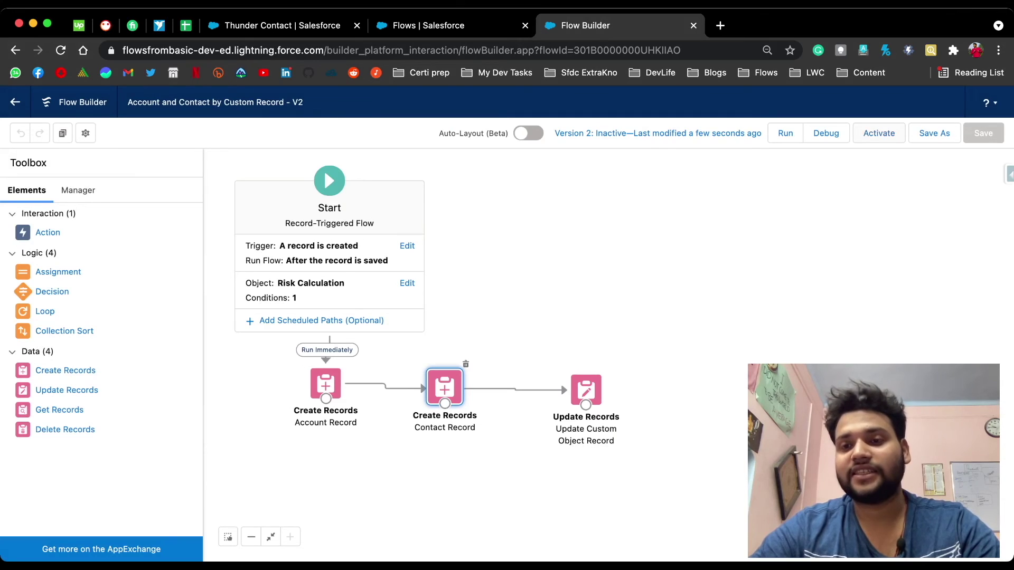
pyautogui.click(878, 134)
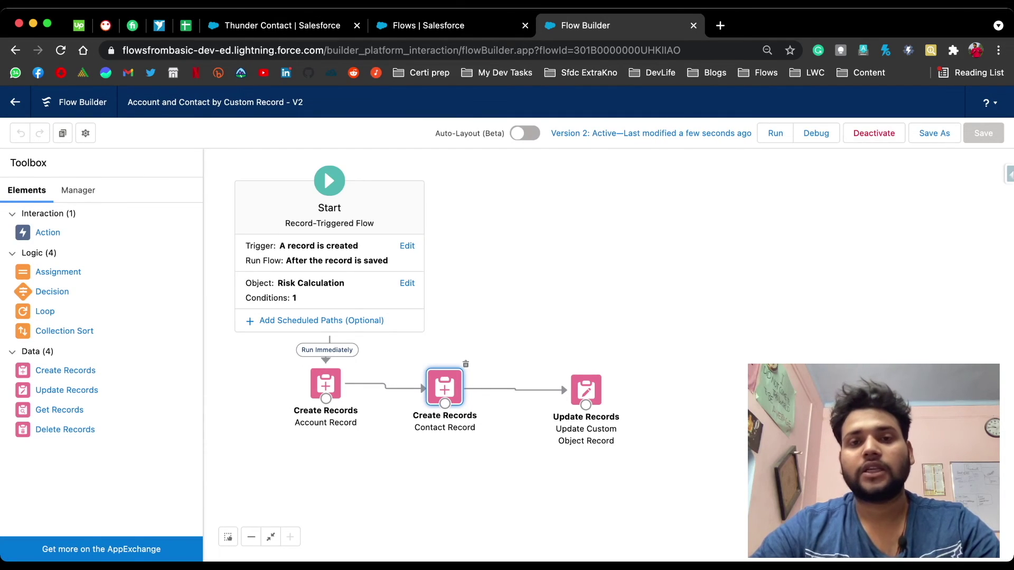
# - Create a Risk Calculation record named Bolt with no Account to test the new flow version
pyautogui.click(306, 26)
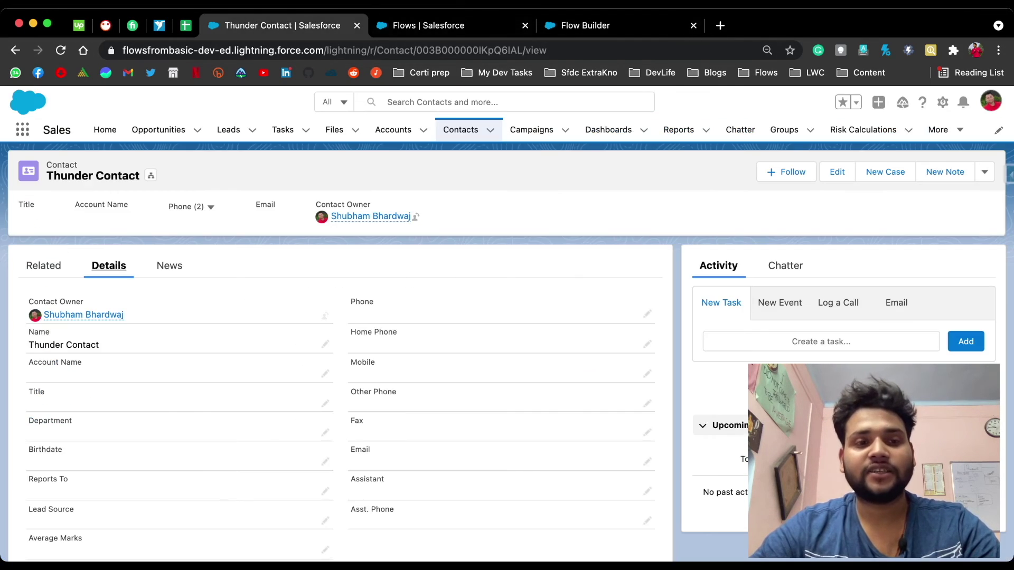
pyautogui.click(863, 129)
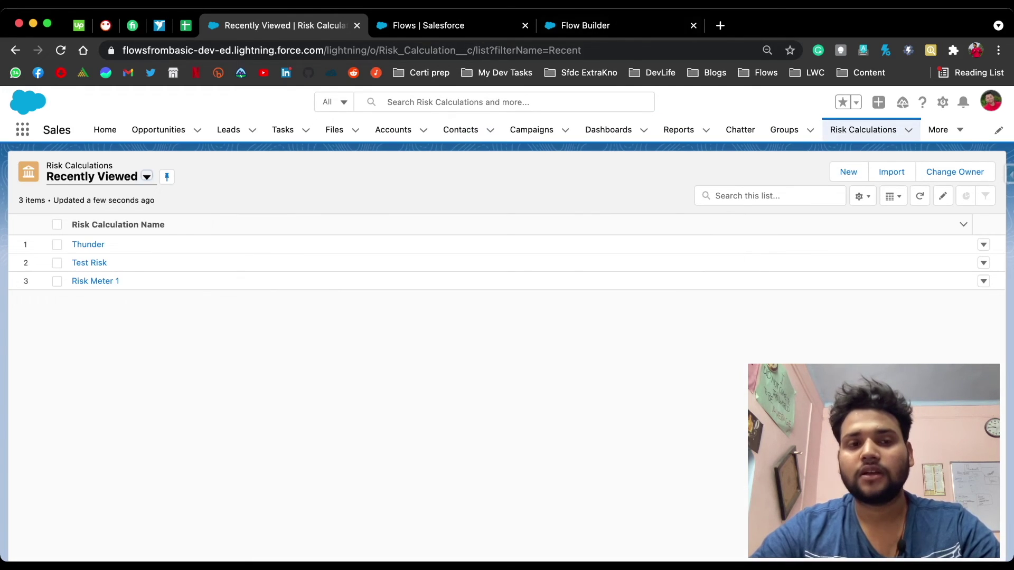
pyautogui.click(849, 171)
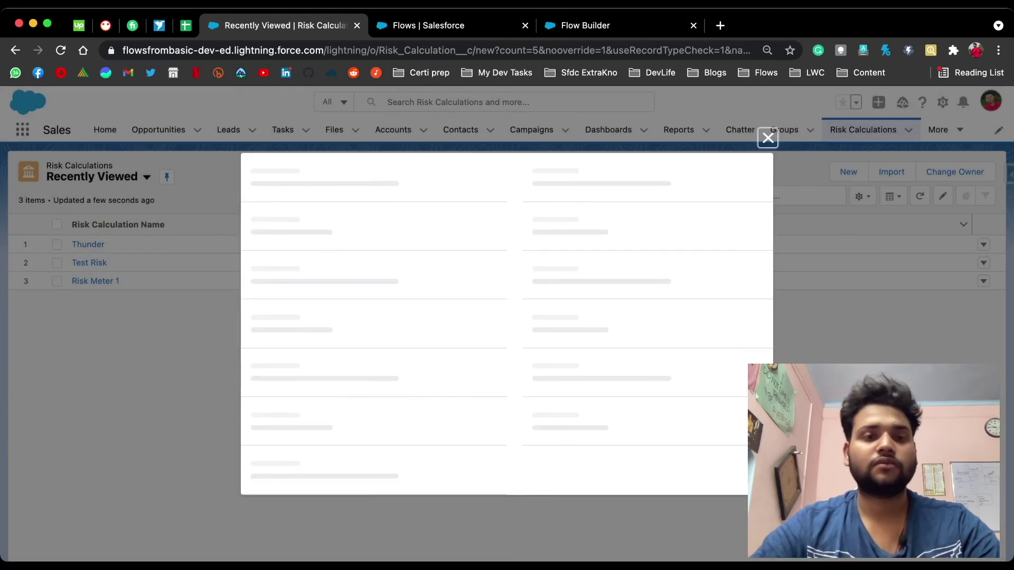
pyautogui.write('Bolt')
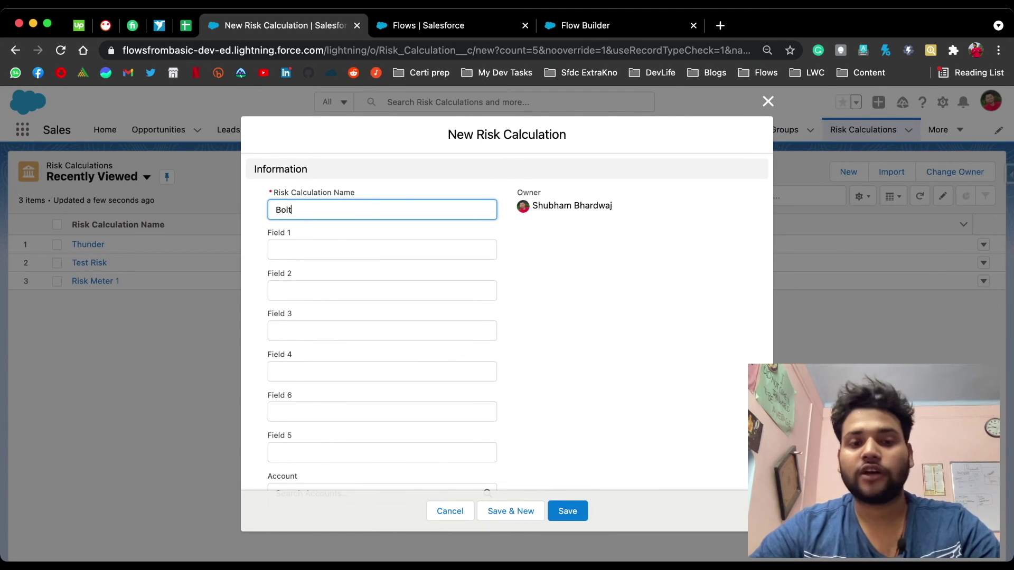
pyautogui.scroll(-1, 507, 323)
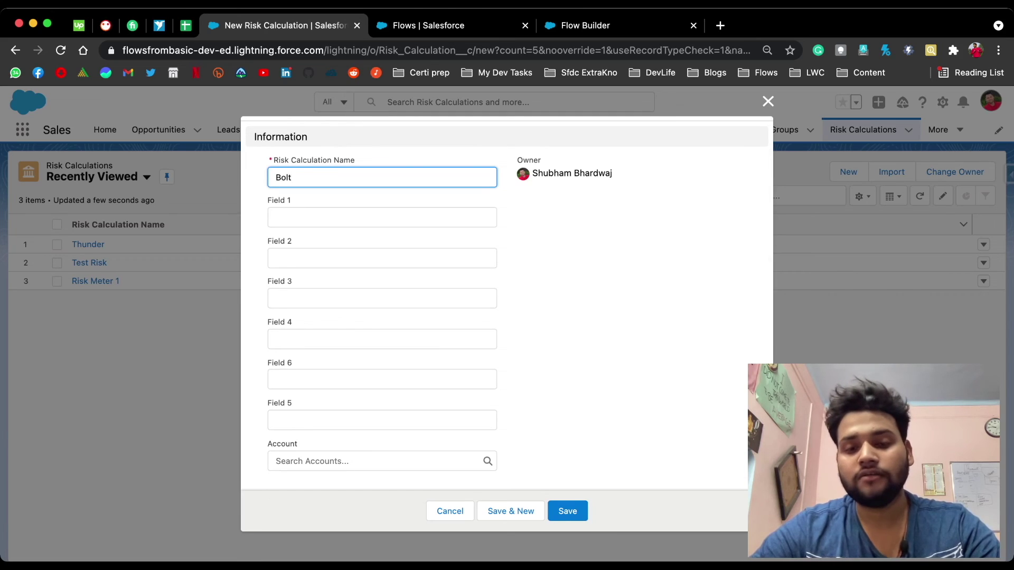
pyautogui.click(568, 511)
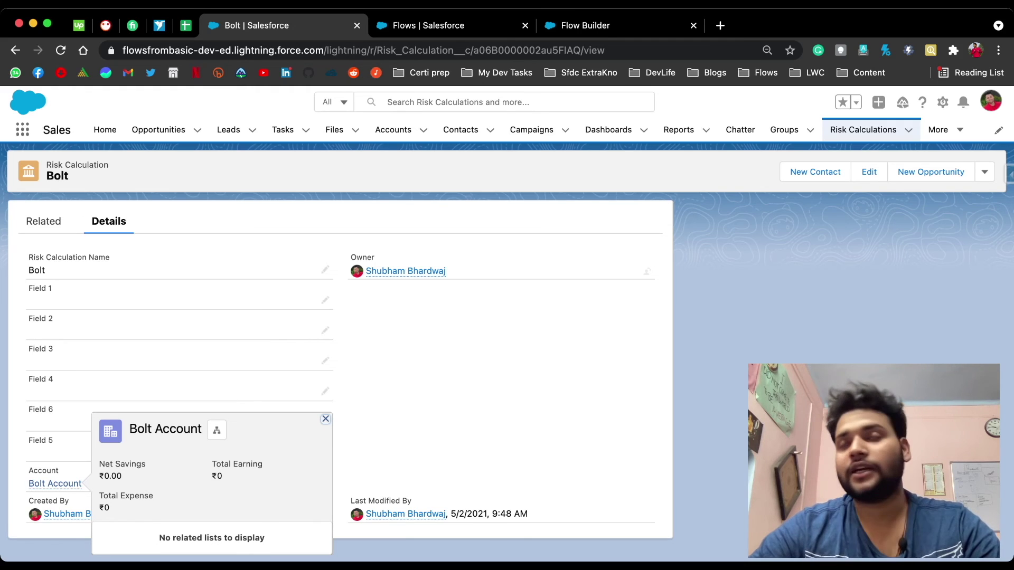
# - View the Account linked to the Bolt record and open the recently viewed Contacts list
pyautogui.click(55, 483)
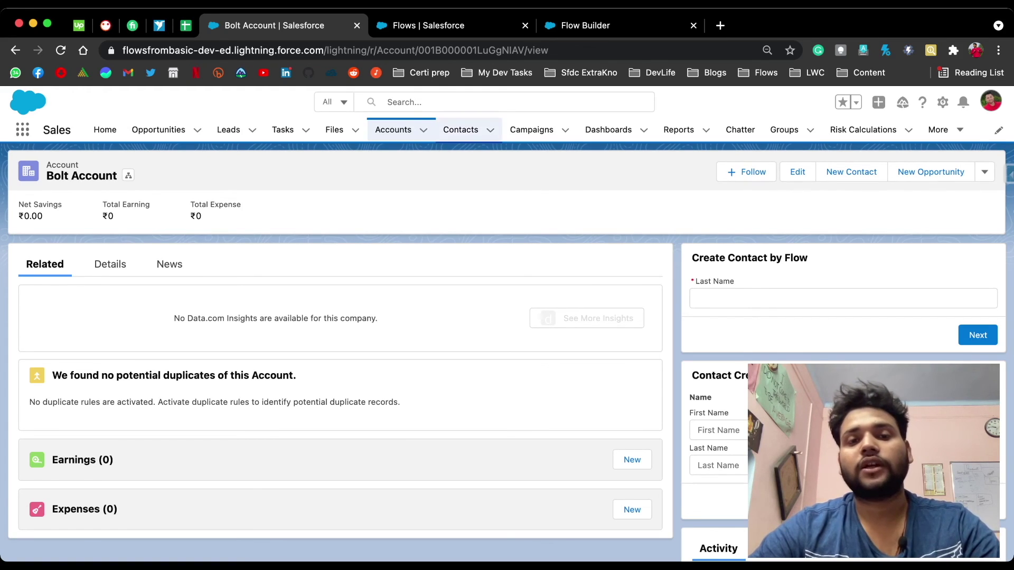
pyautogui.click(460, 129)
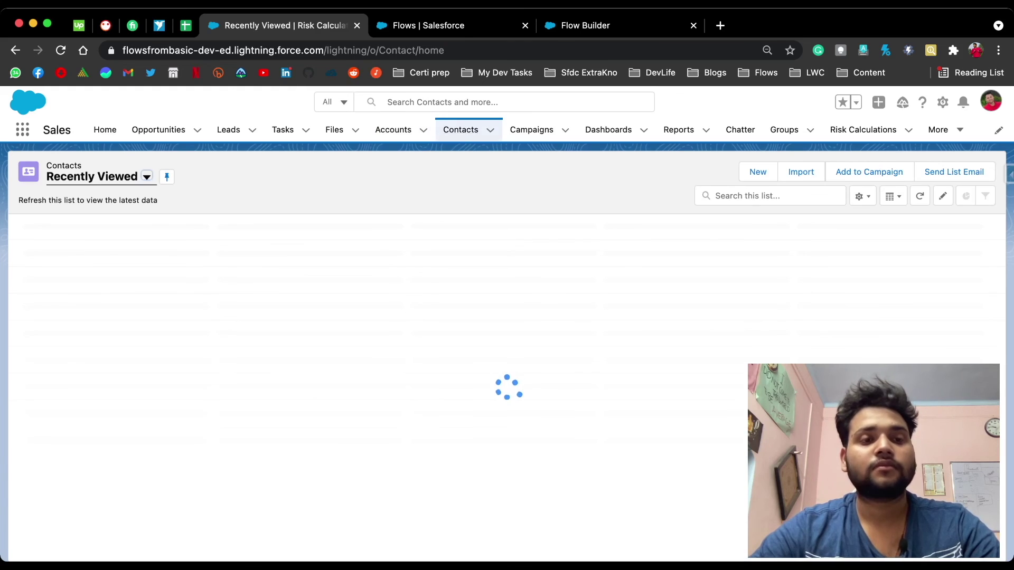